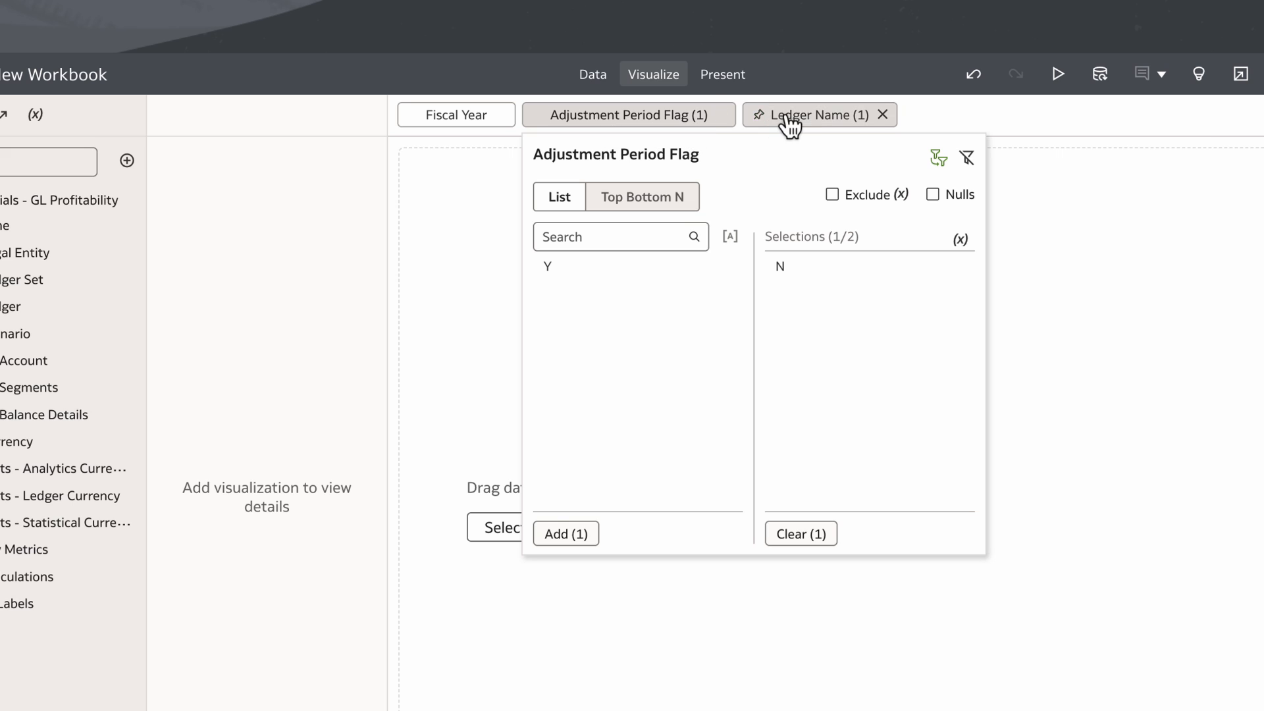
Check which ledger is selected in the Ledger Name filter
click(802, 118)
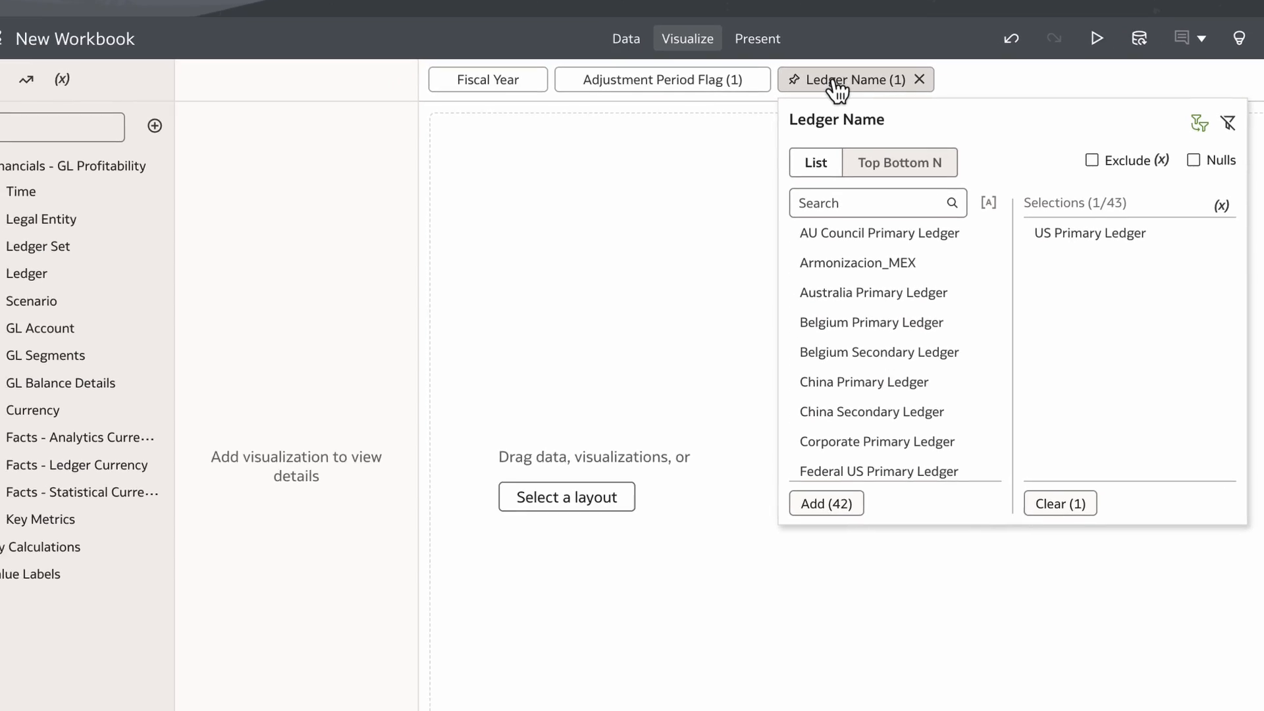
click(558, 280)
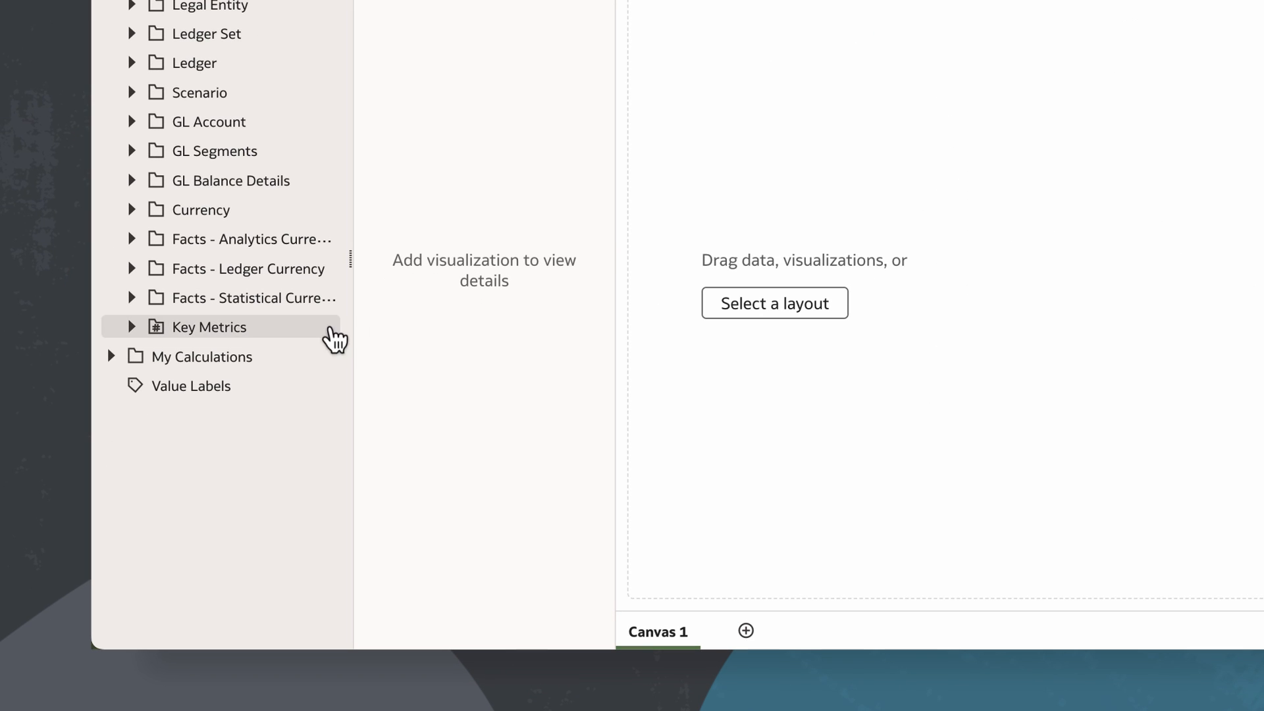
Start a new calculation under My Calculations and insert the AGO function, found by searching the functions for "ago"
right_click(274, 358)
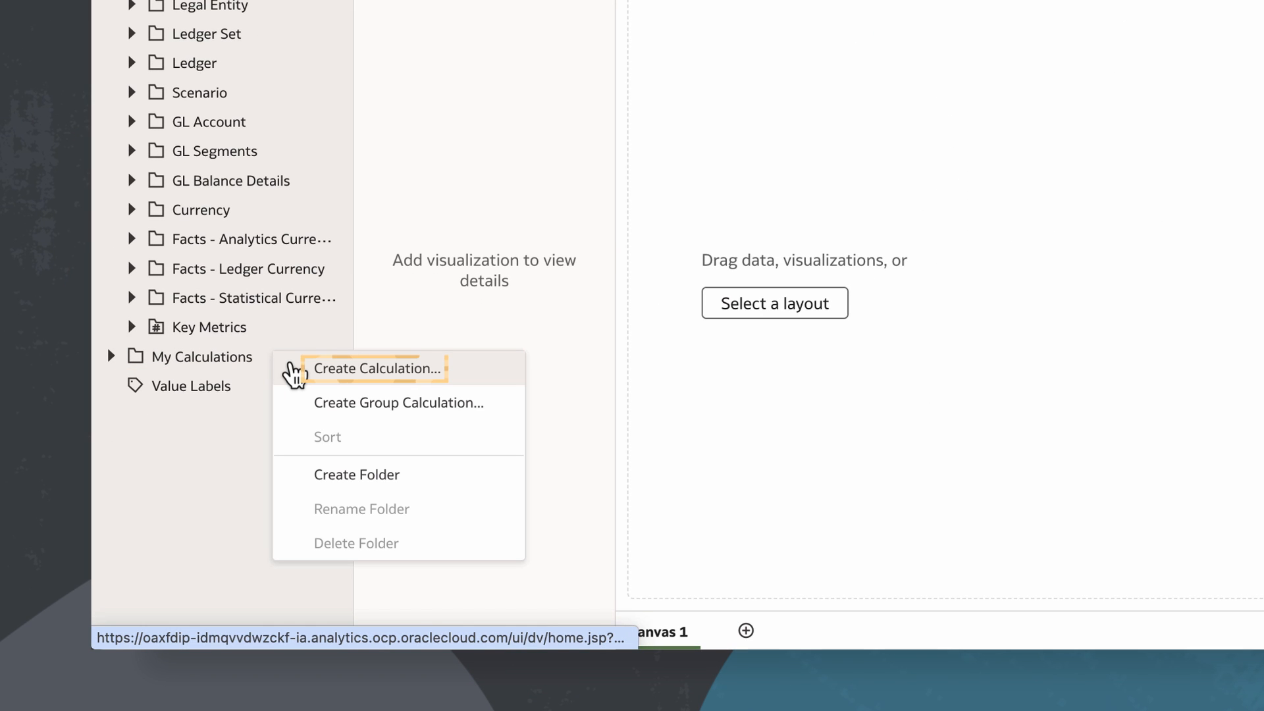
click(293, 370)
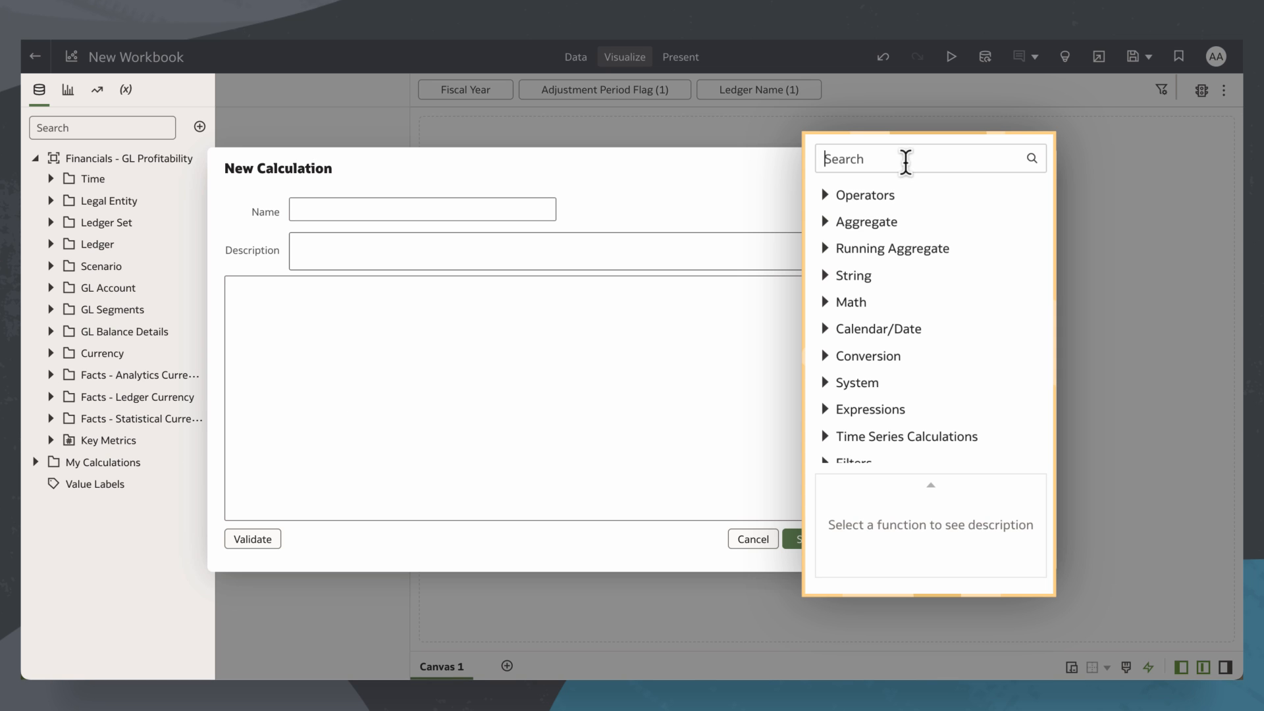
text(go)
double_click(902, 263)
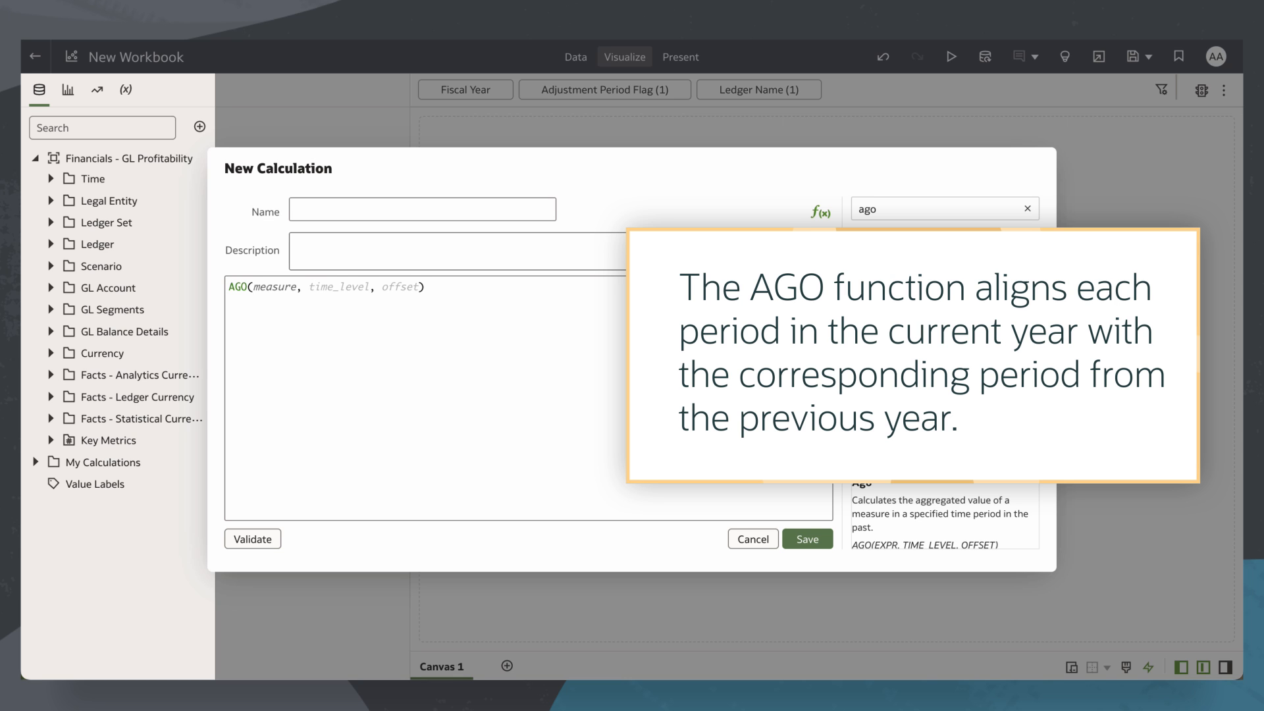
Set the AGO function's measure to Revenue from Profit and Loss (AC) under Facts - Analytics Currency
click(280, 288)
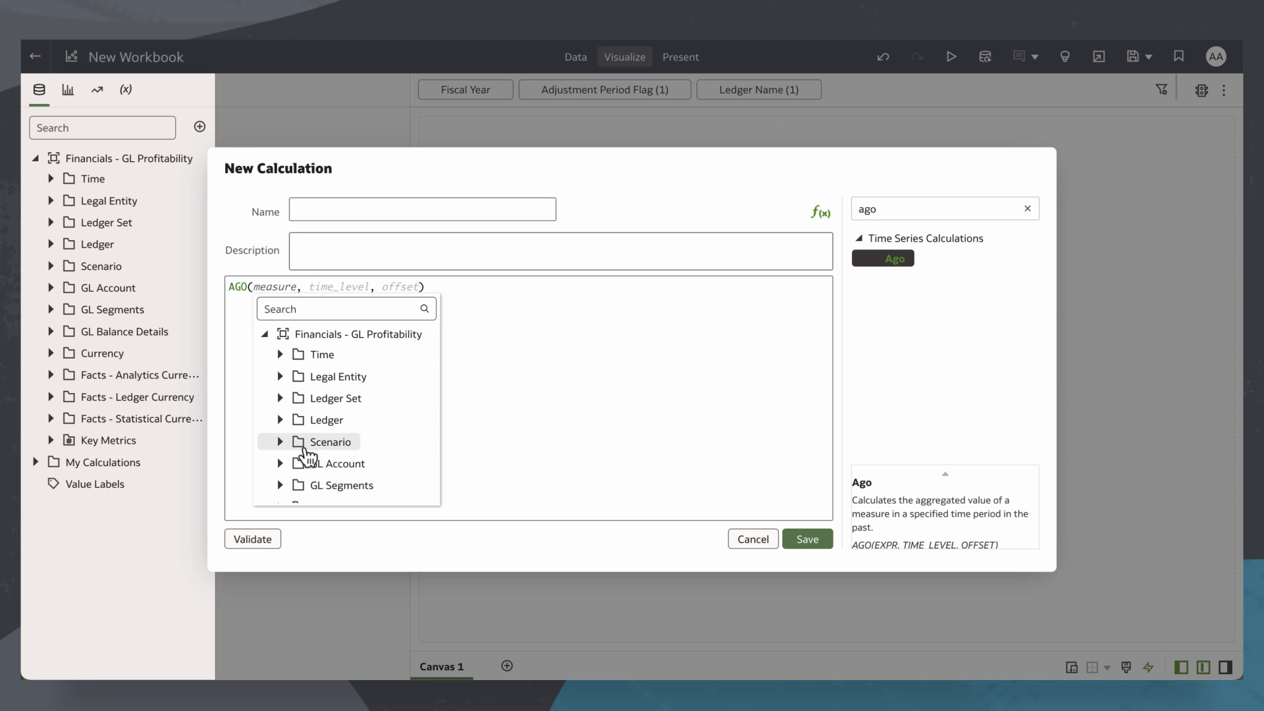
scroll(309, 427, down, 3)
click(281, 404)
click(125, 439)
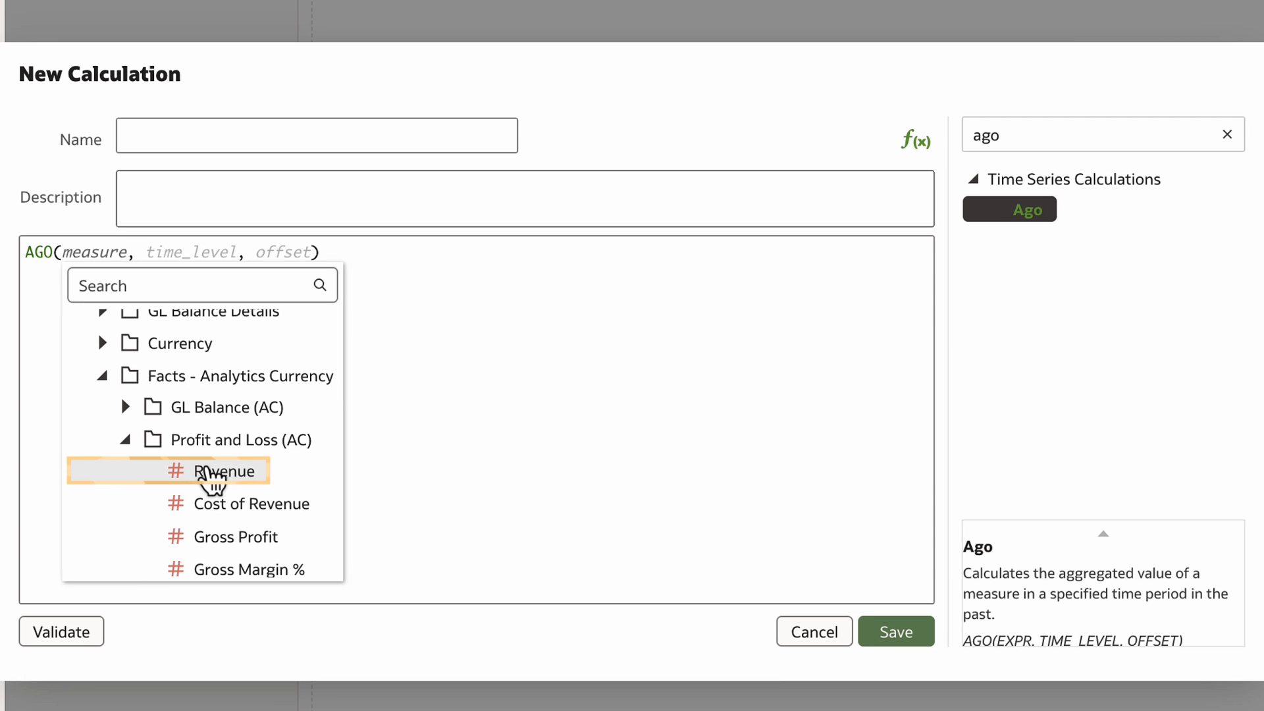
click(210, 477)
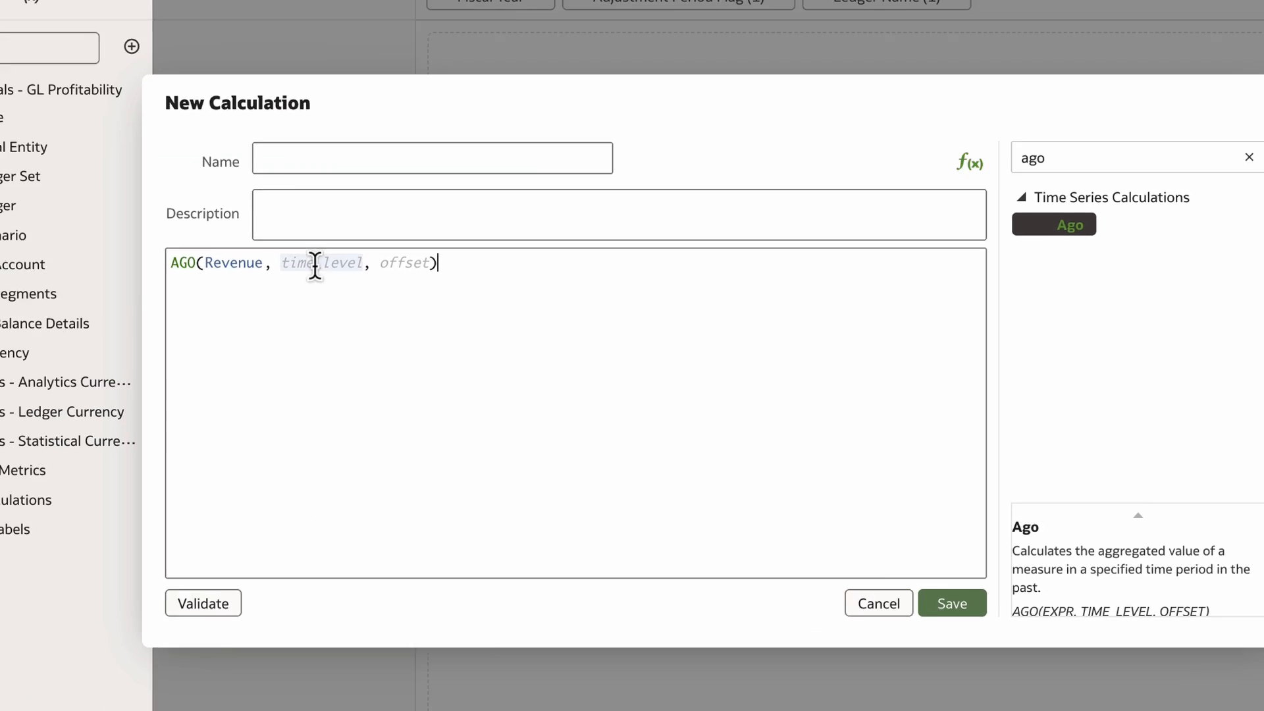
Set the AGO time level to Fiscal Year from the Fiscal Calendar hierarchy under Time, with an offset of 1
click(185, 252)
click(187, 158)
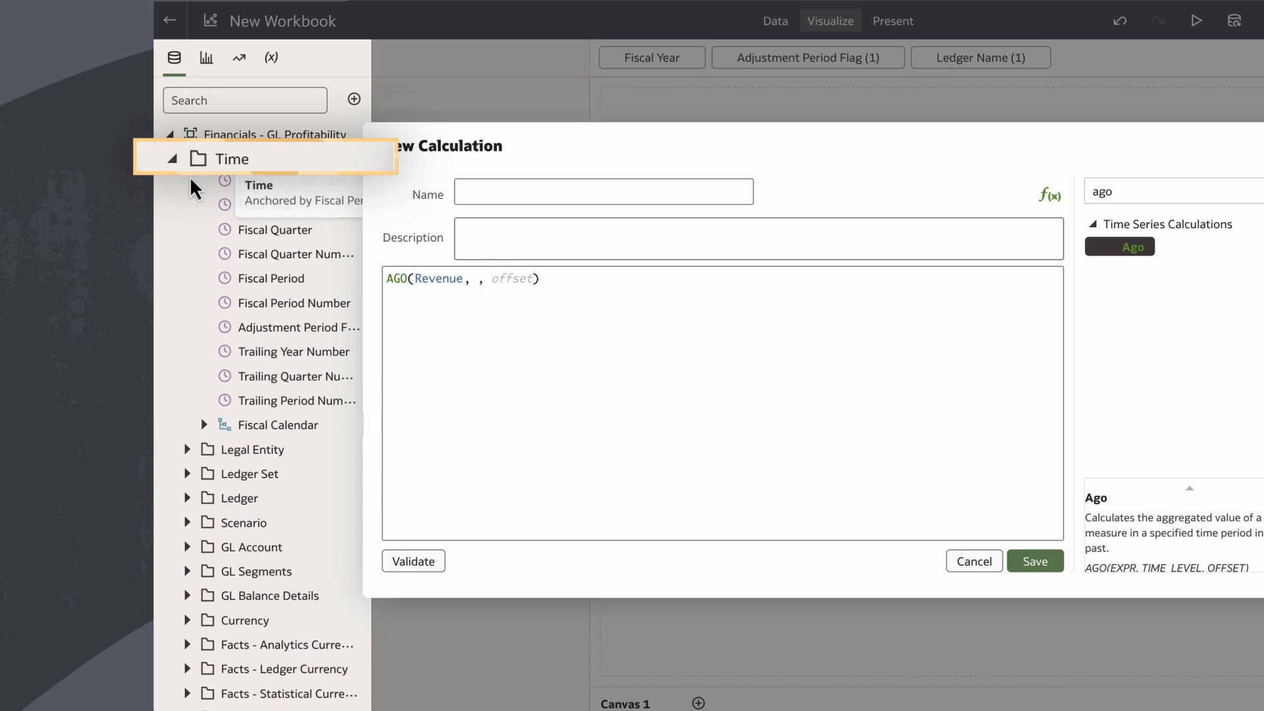
click(195, 428)
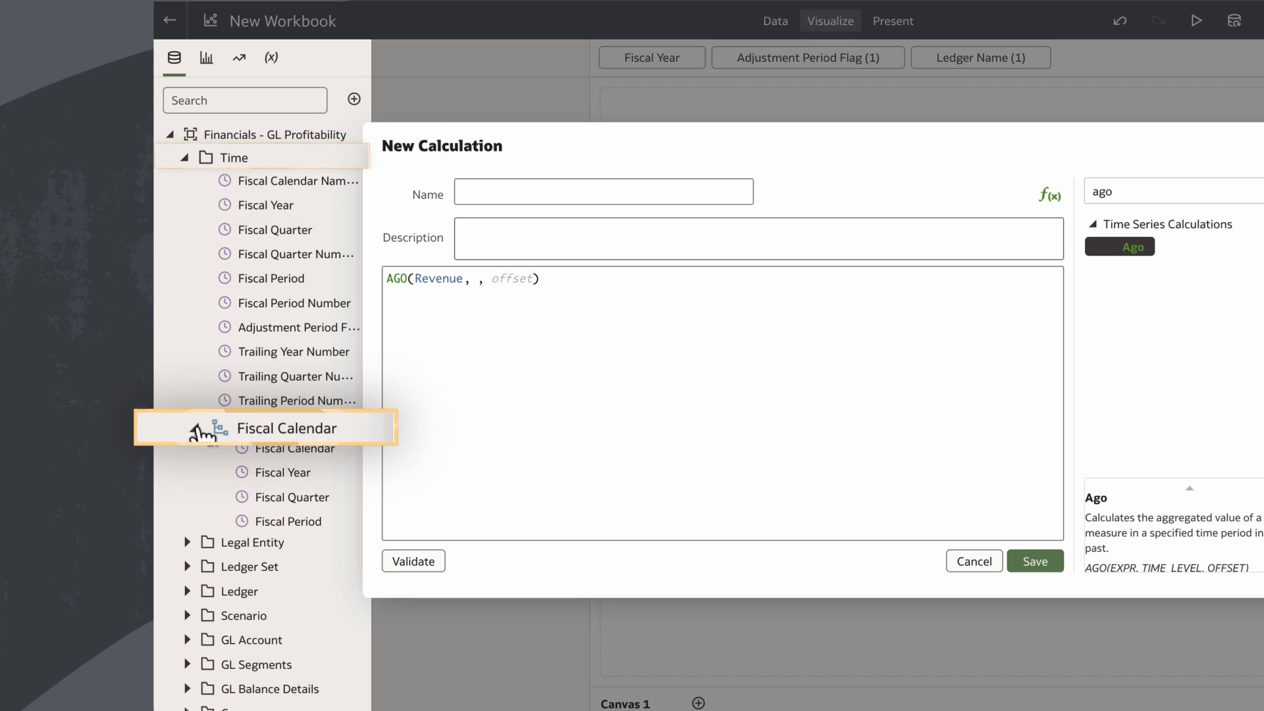
click(280, 475)
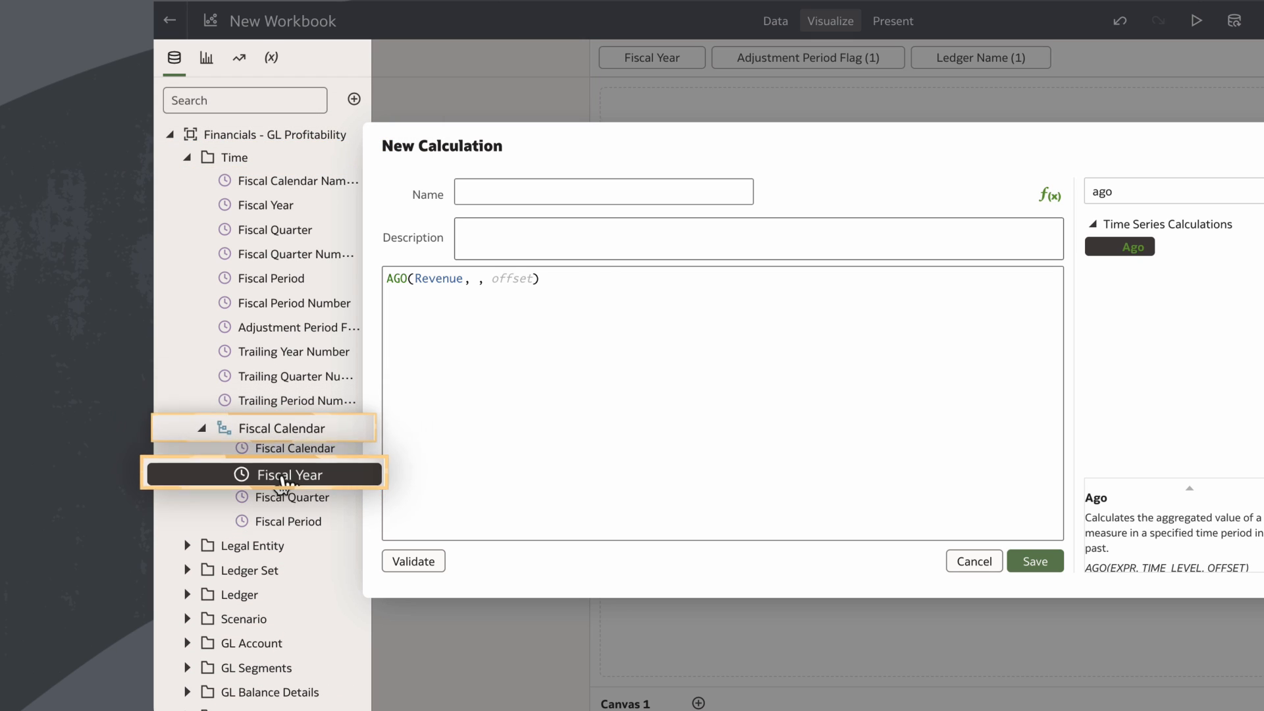
click(579, 277)
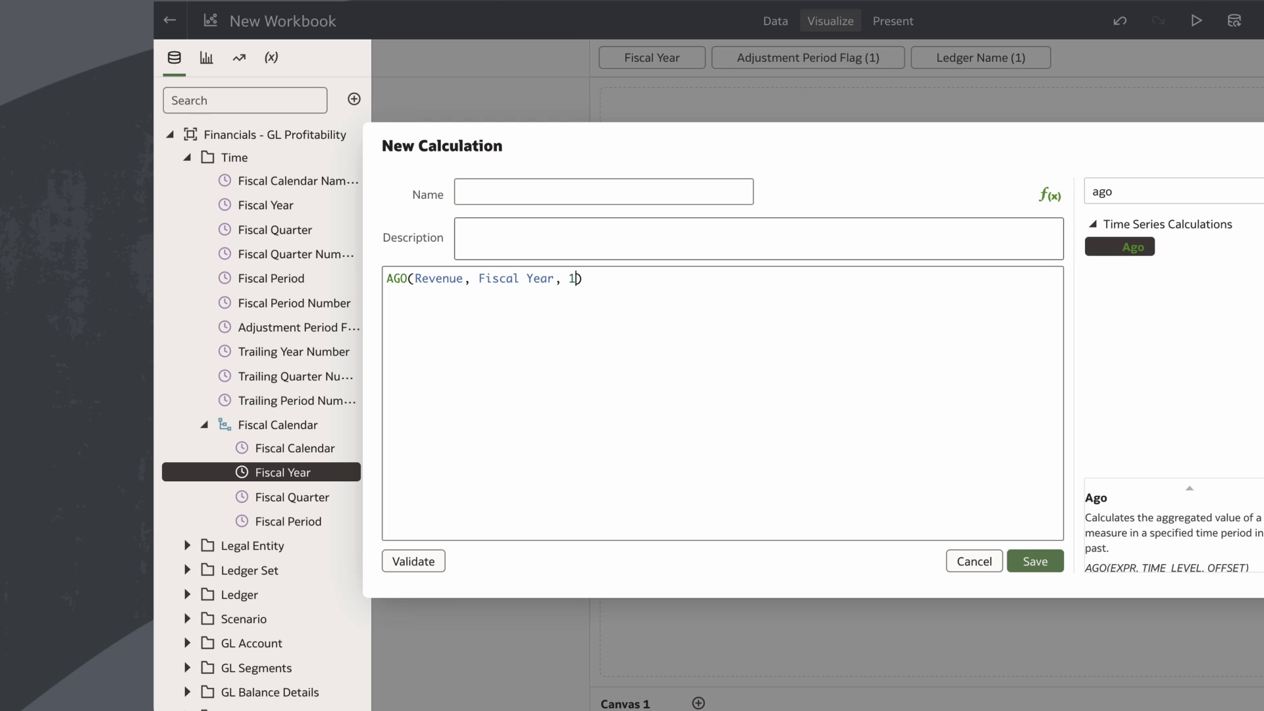
Name the calculation "Year AGO Revenue", validate it and save it
click(603, 192)
text(Year AGO Revenue)
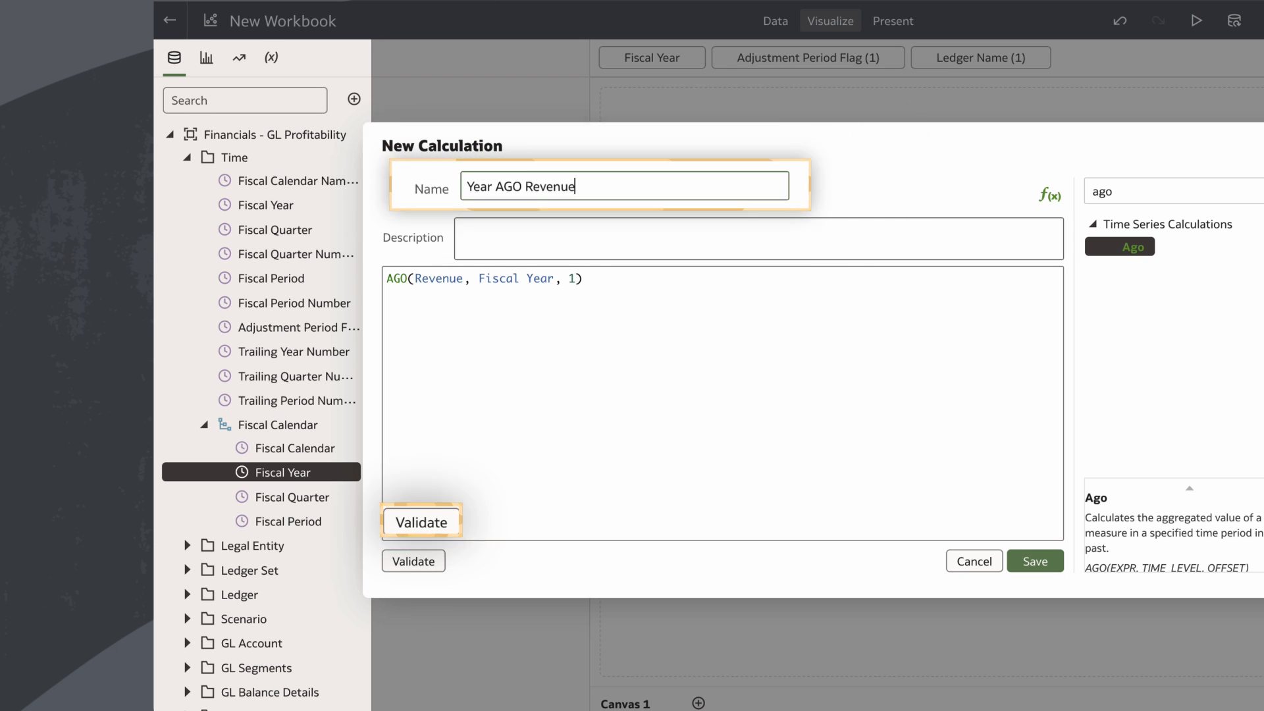
click(422, 561)
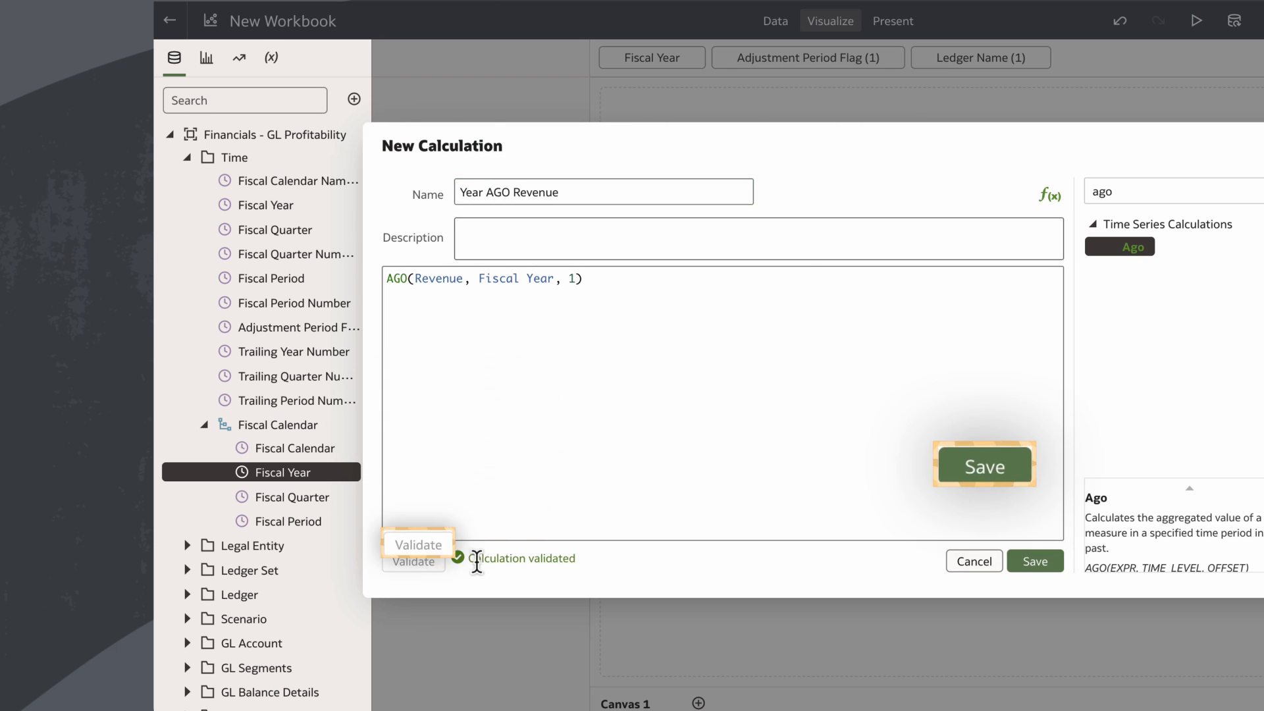
click(1040, 563)
Create a table visualization from Fiscal Year, Revenue under Profit and Loss (AC), and the Year AGO Revenue calculation
click(260, 195)
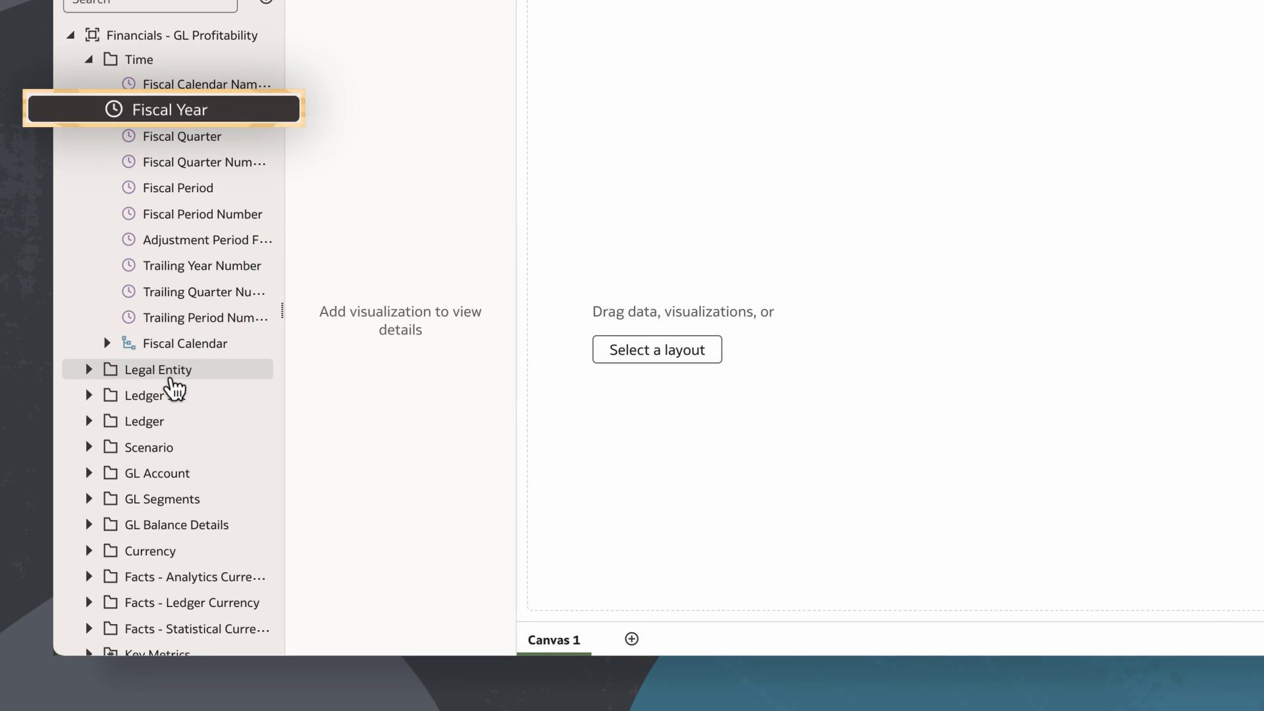
scroll(175, 386, down, 3)
click(89, 482)
click(106, 532)
click(164, 556)
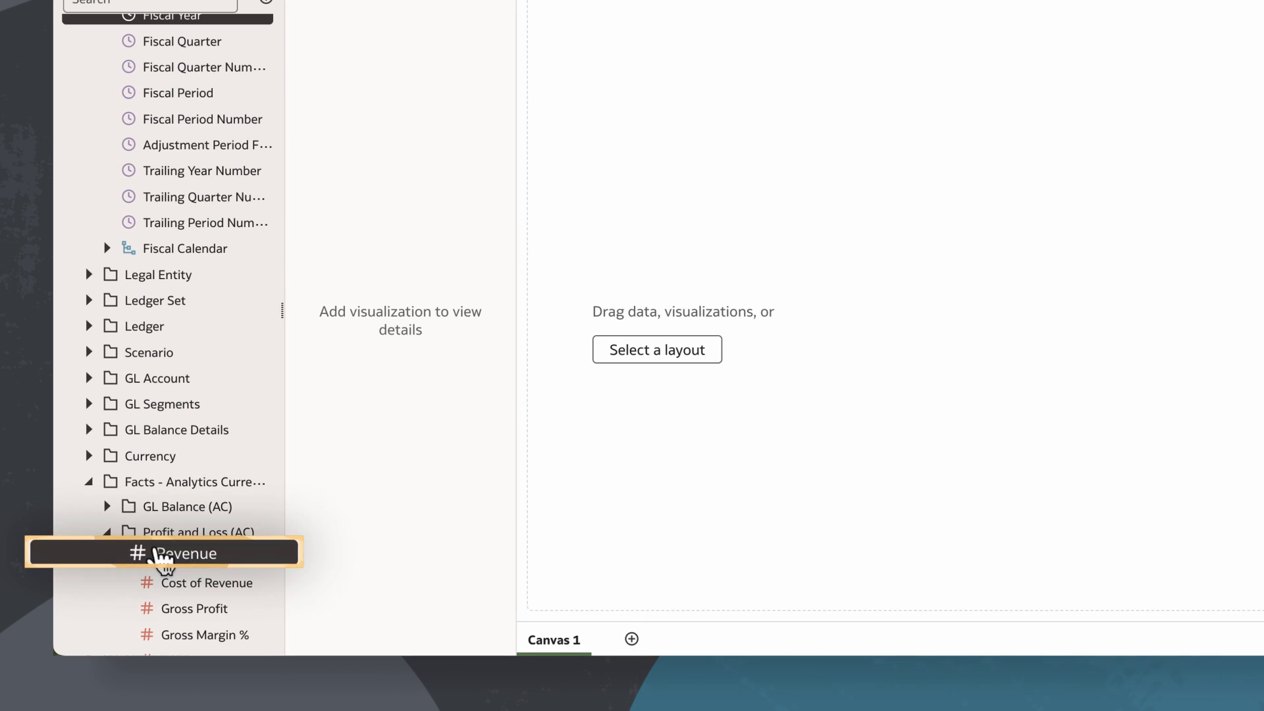
scroll(161, 559, down, 20)
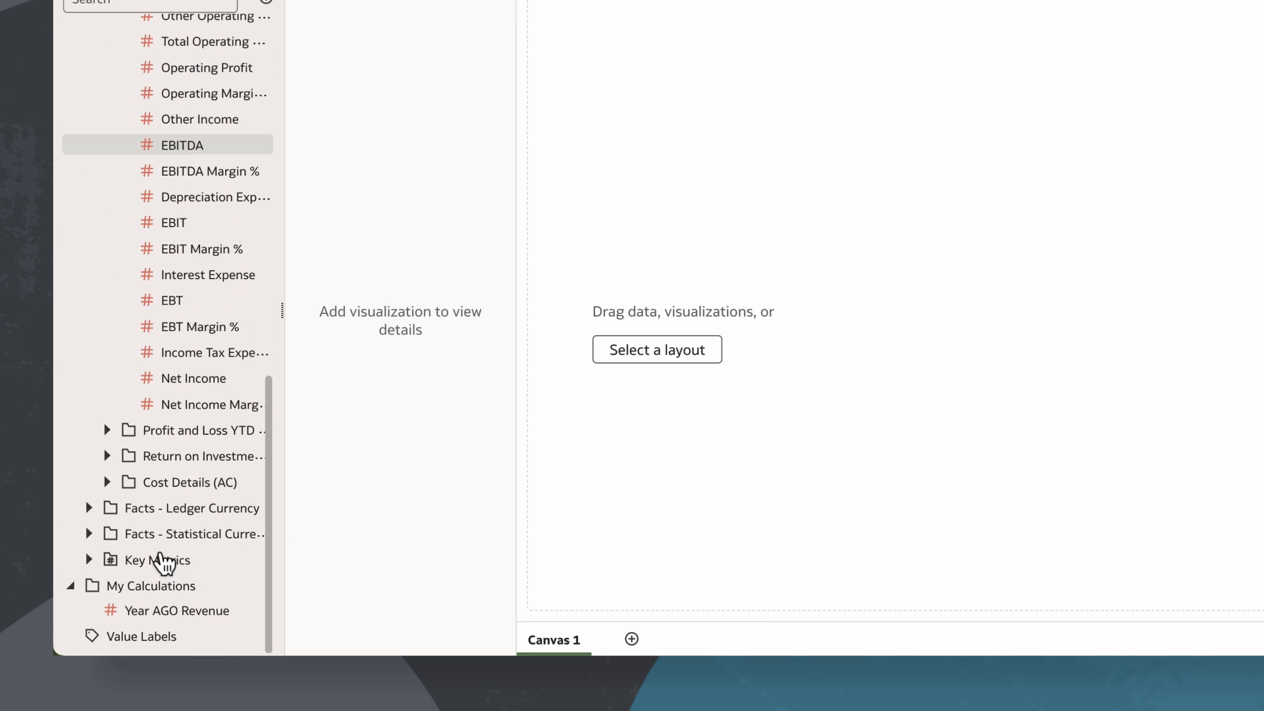
drag(156, 610, 135, 609)
right_click(135, 609)
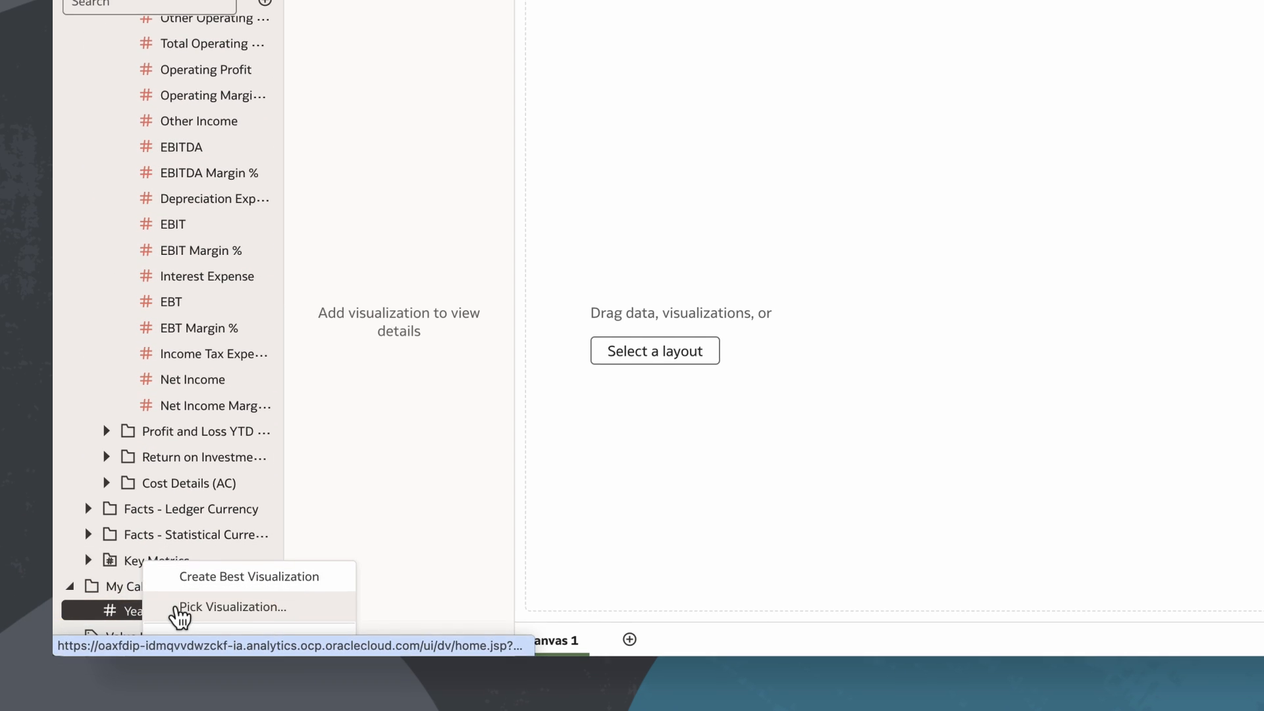
click(179, 606)
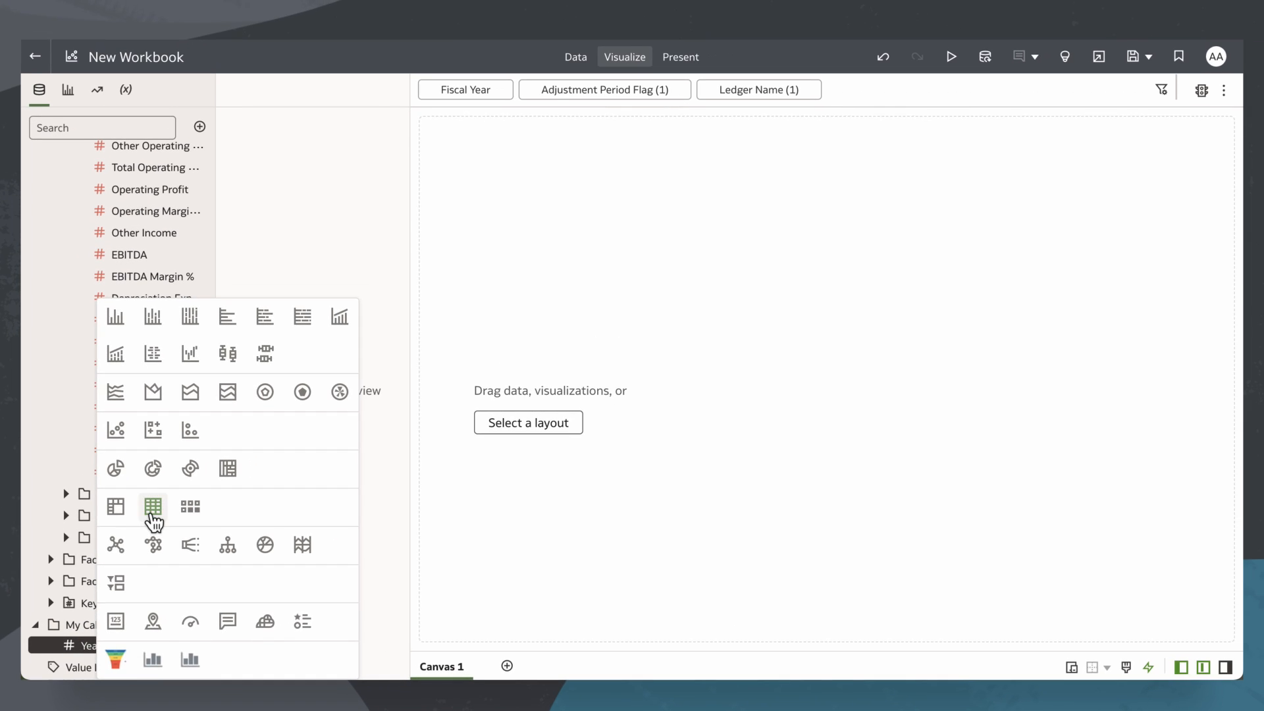
click(152, 509)
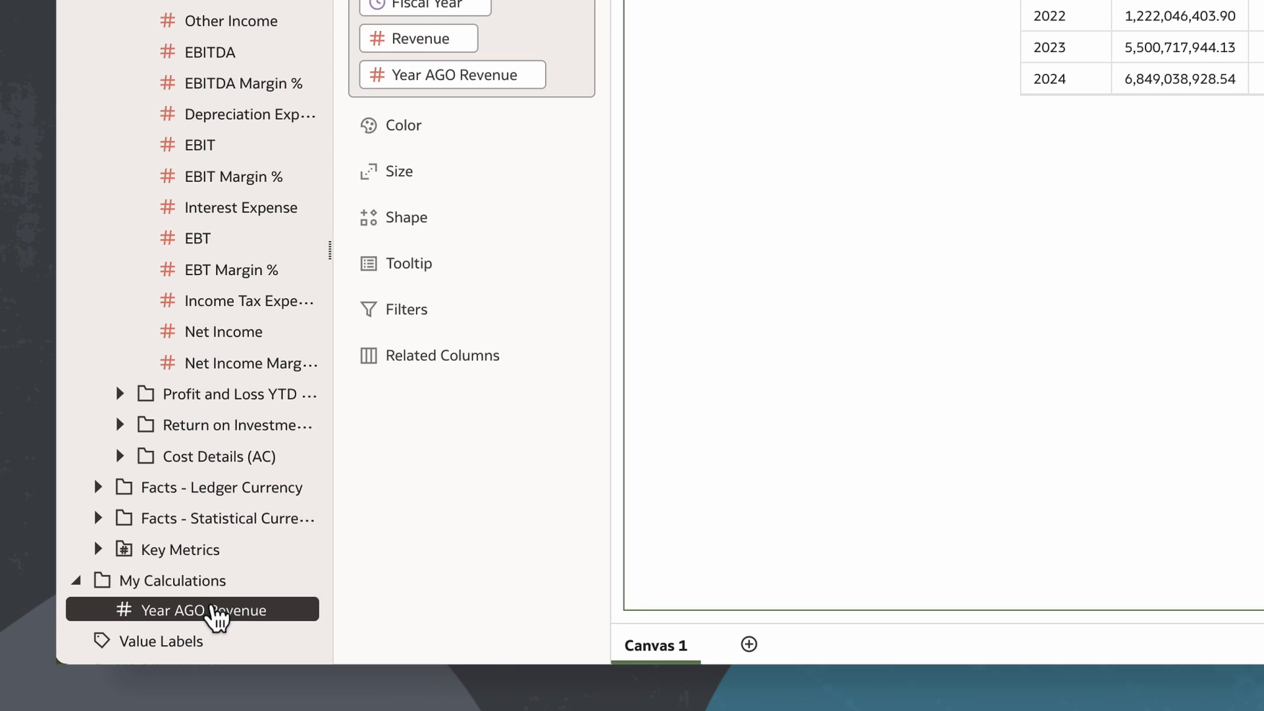
Create a bar chart visualization from the Year AGO Revenue calculation
right_click(258, 616)
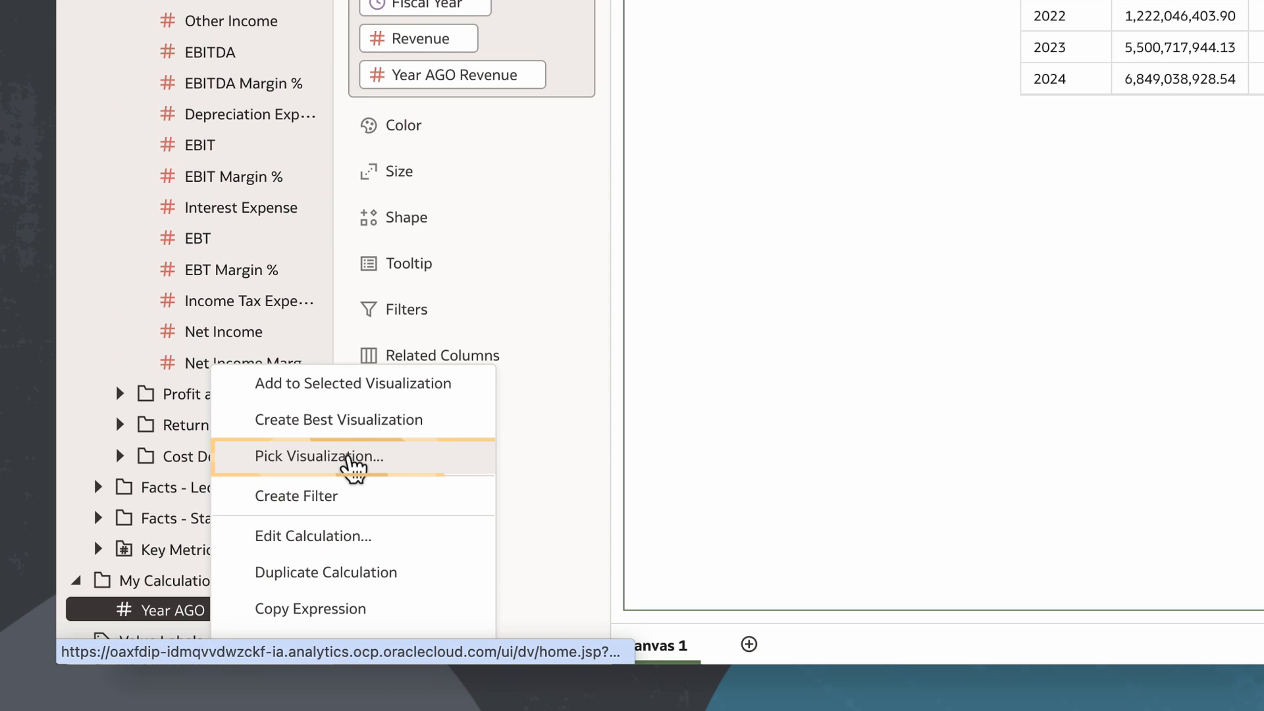
click(352, 464)
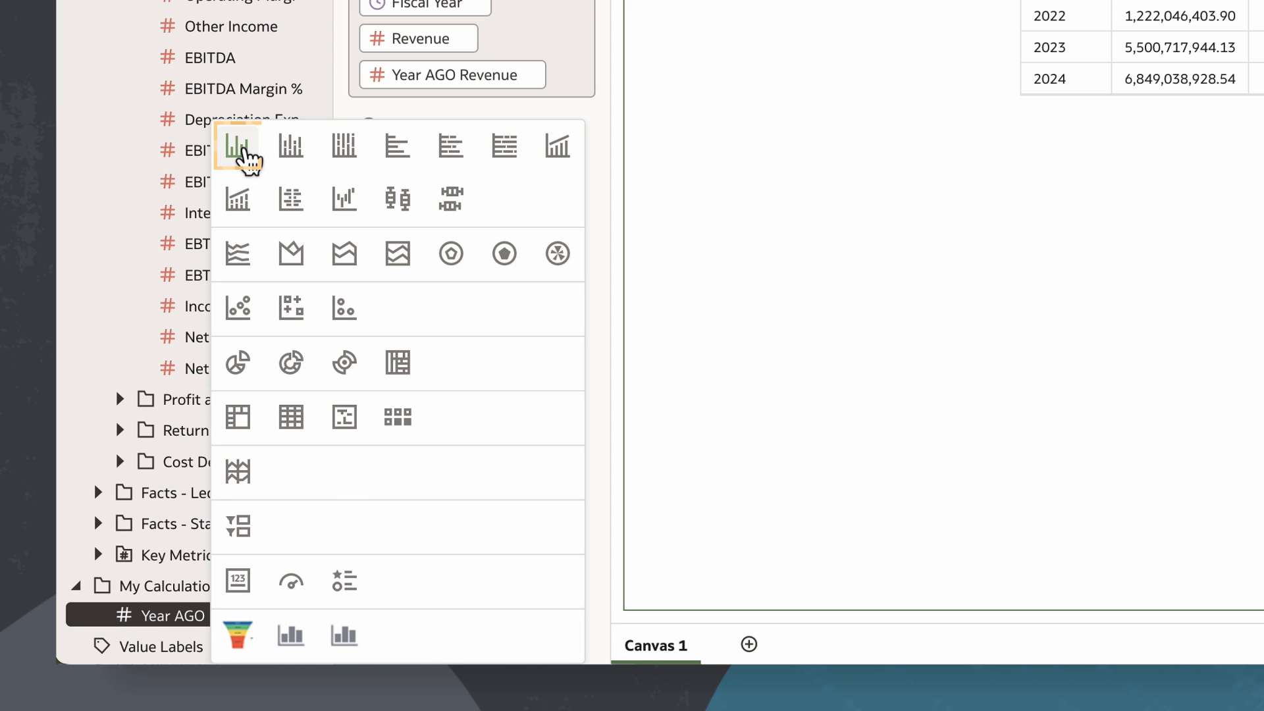
click(243, 154)
Add Revenue to the bar chart's Y-axis values and Fiscal Year to its X-axis category
scroll(156, 326, up, 3)
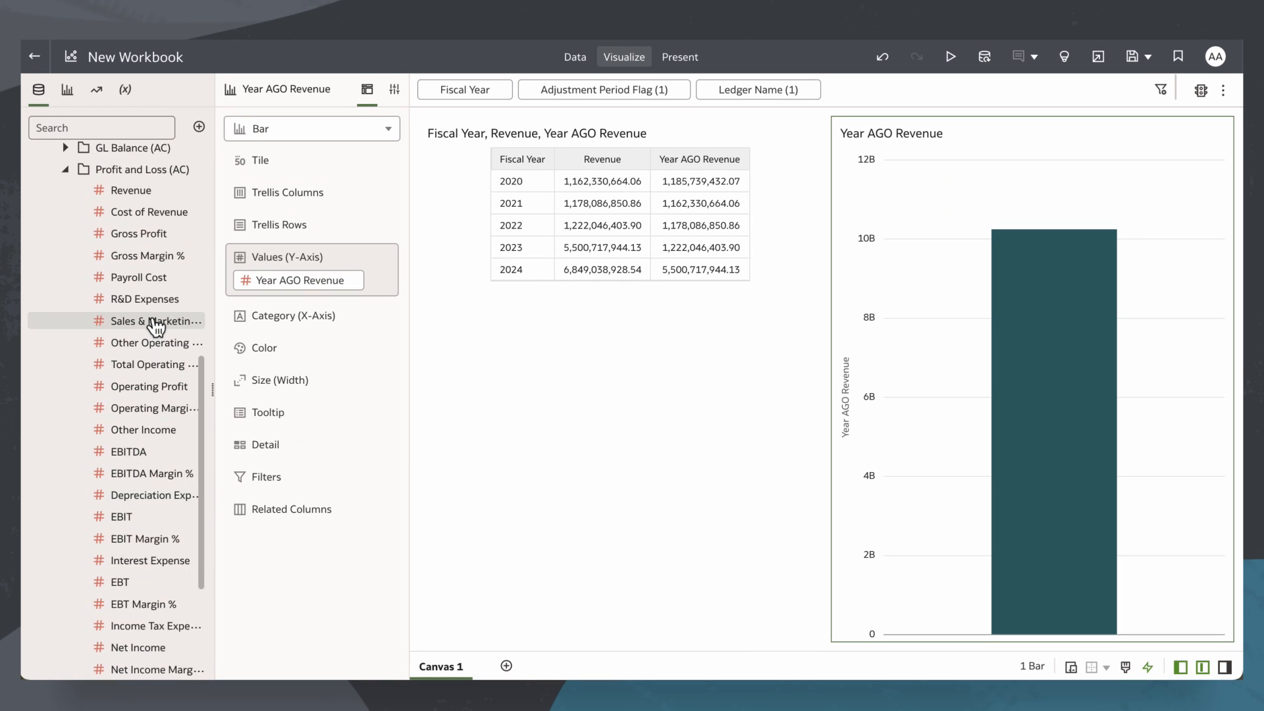
scroll(156, 326, up, 2)
drag(141, 264, 271, 268)
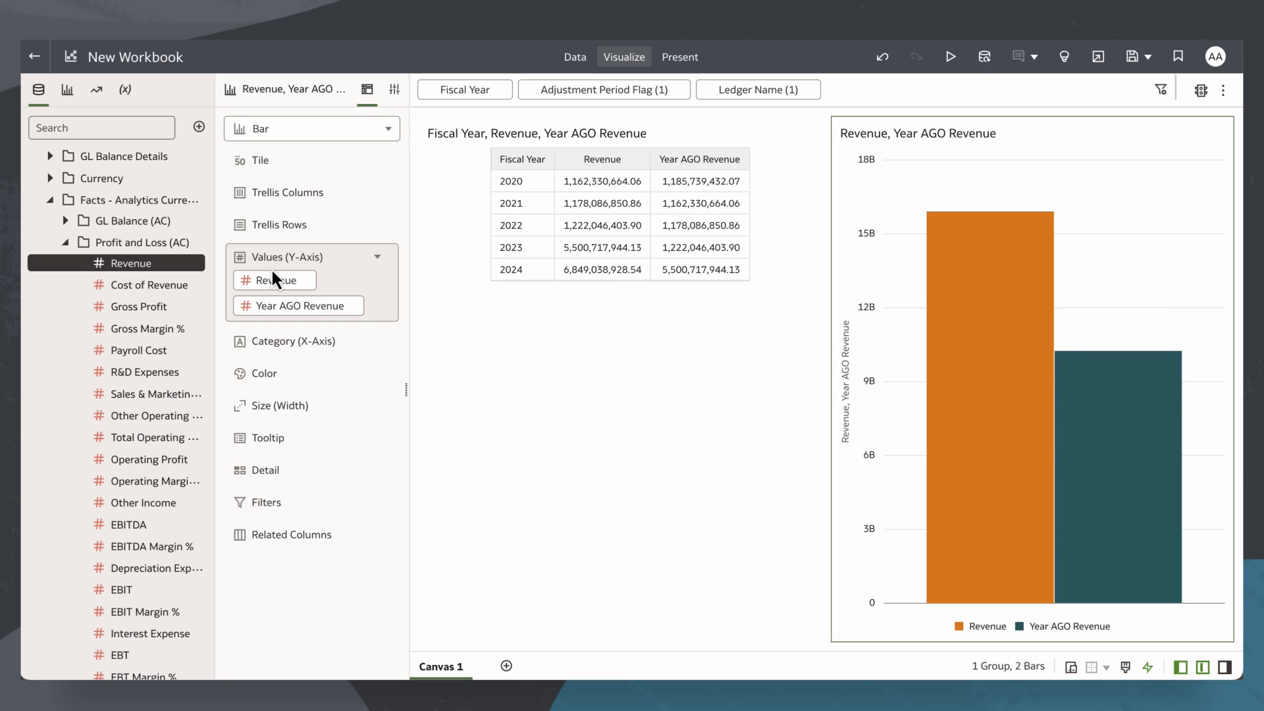
scroll(141, 466, up, 6)
drag(122, 221, 290, 344)
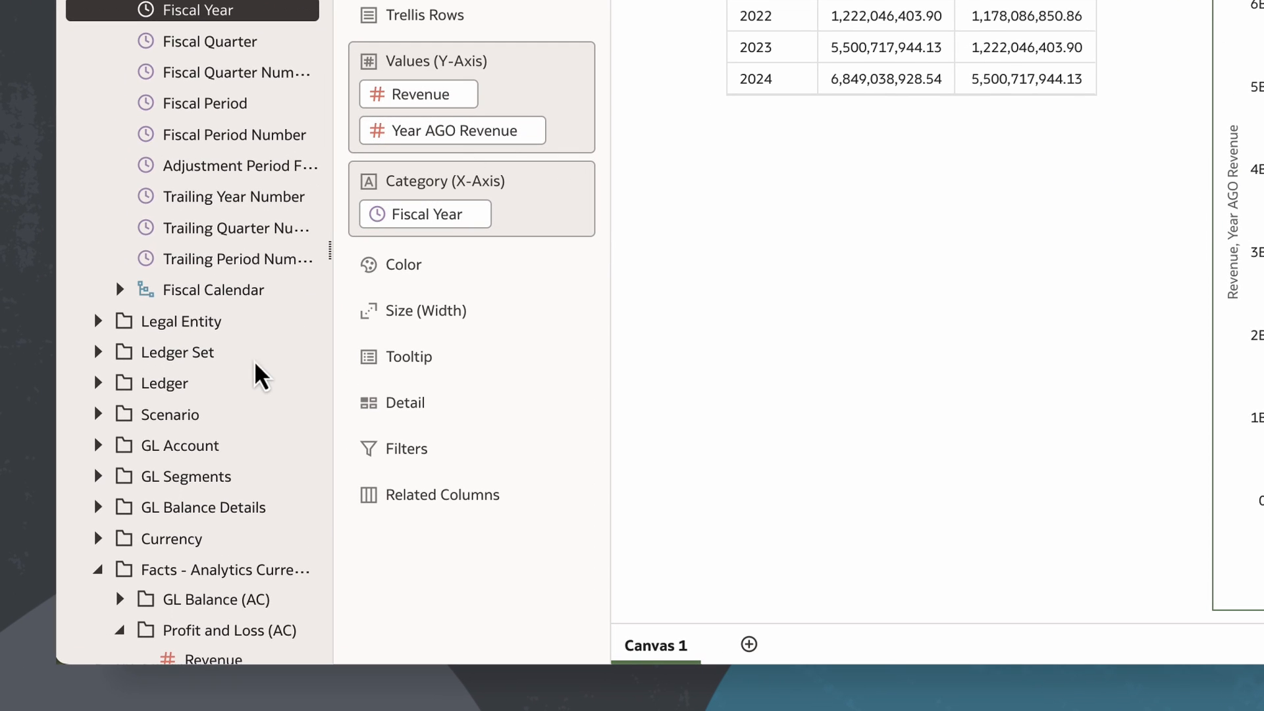
Start a new calculation under My Calculations with the expression Revenue-Year AGO Revenue
scroll(254, 305, down, 10)
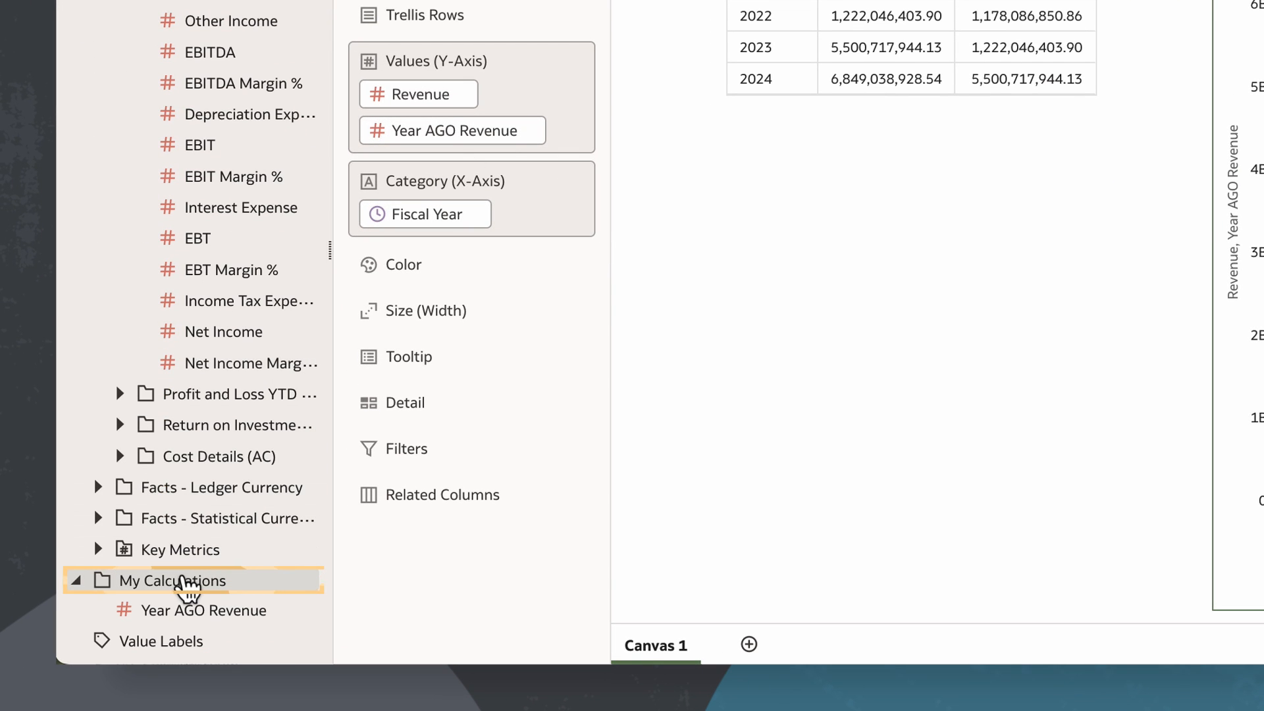
right_click(185, 583)
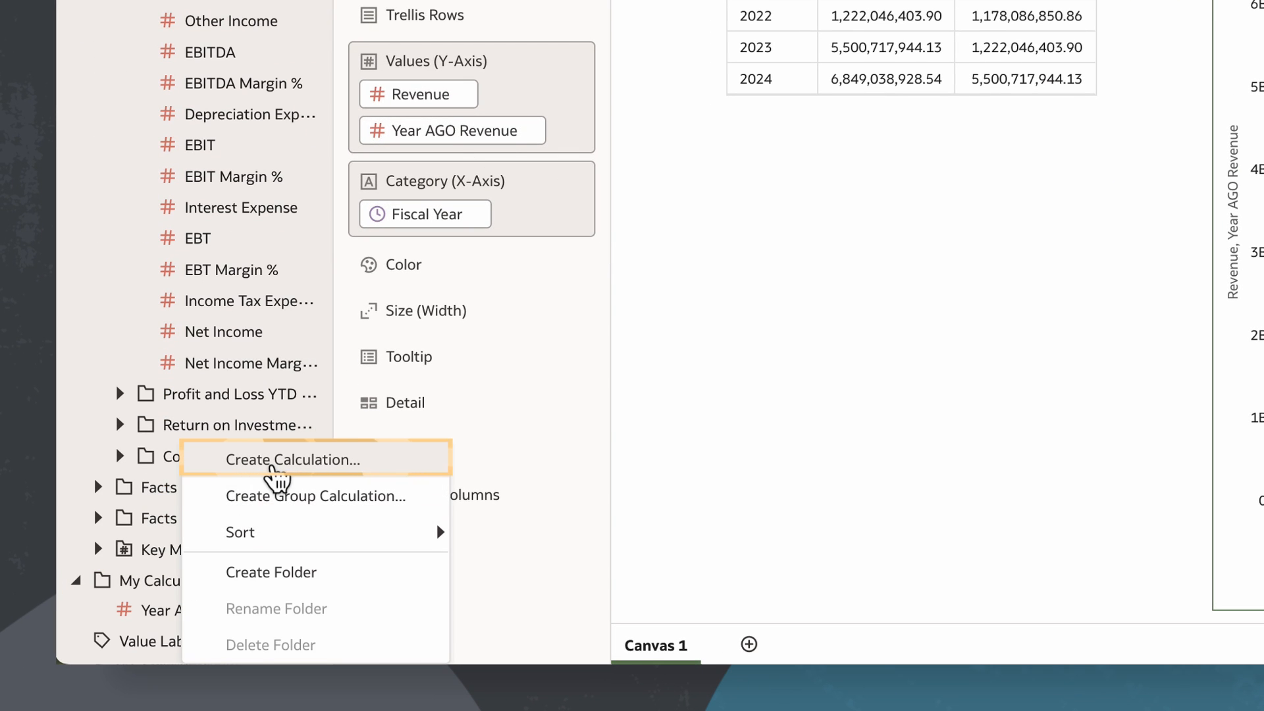
click(273, 461)
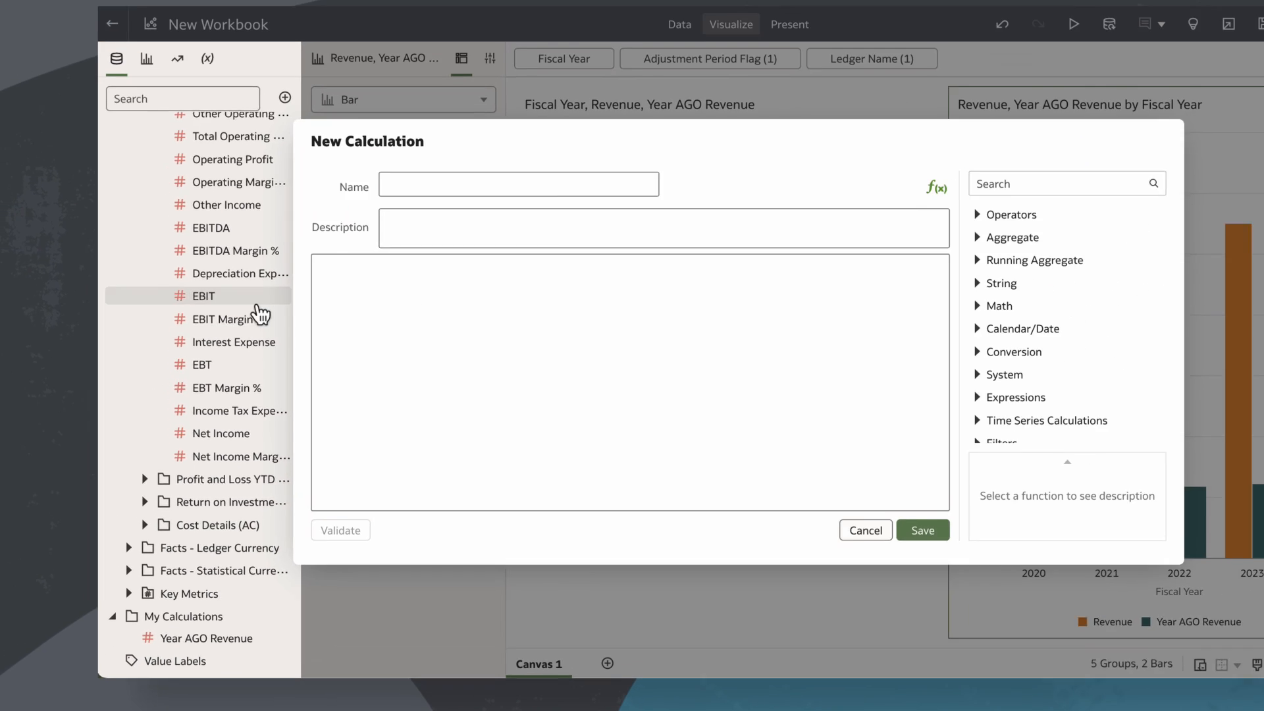
drag(235, 245, 416, 310)
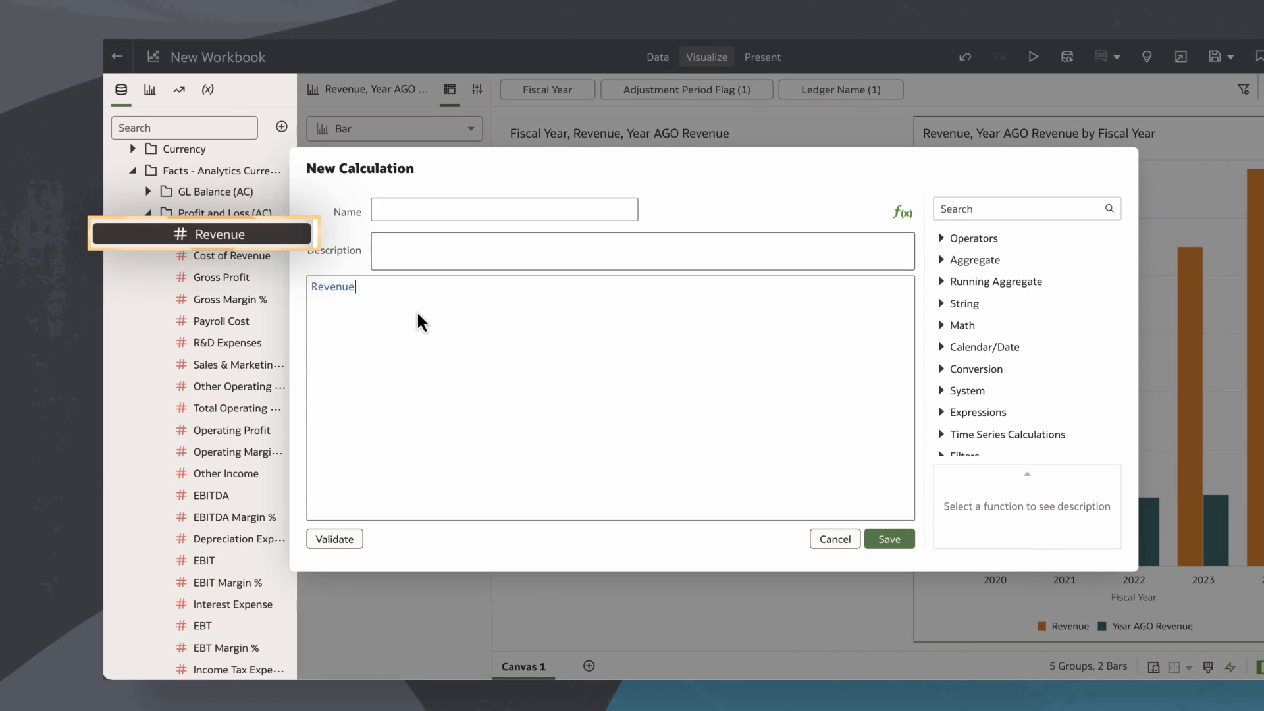
text(-)
scroll(230, 544, down, 5)
double_click(210, 642)
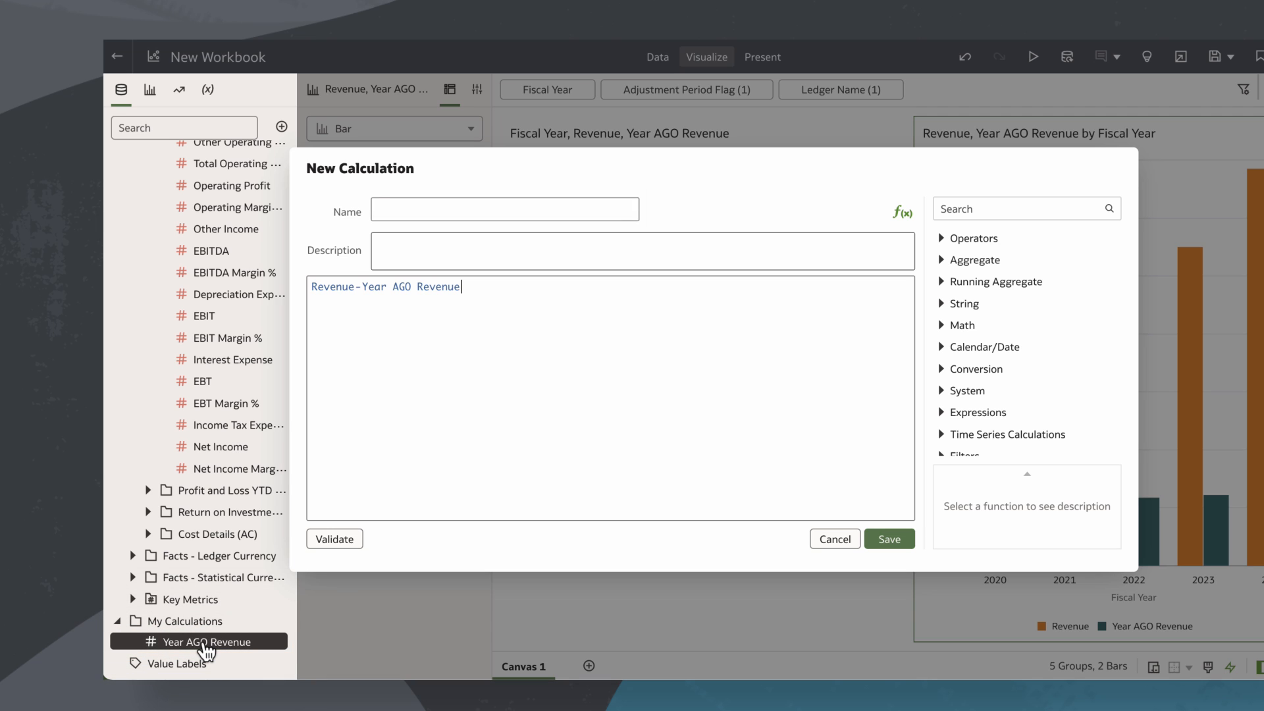
Name the calculation "Year Over Year Revenue", validate it and save it
text(Year Over Year Reve)
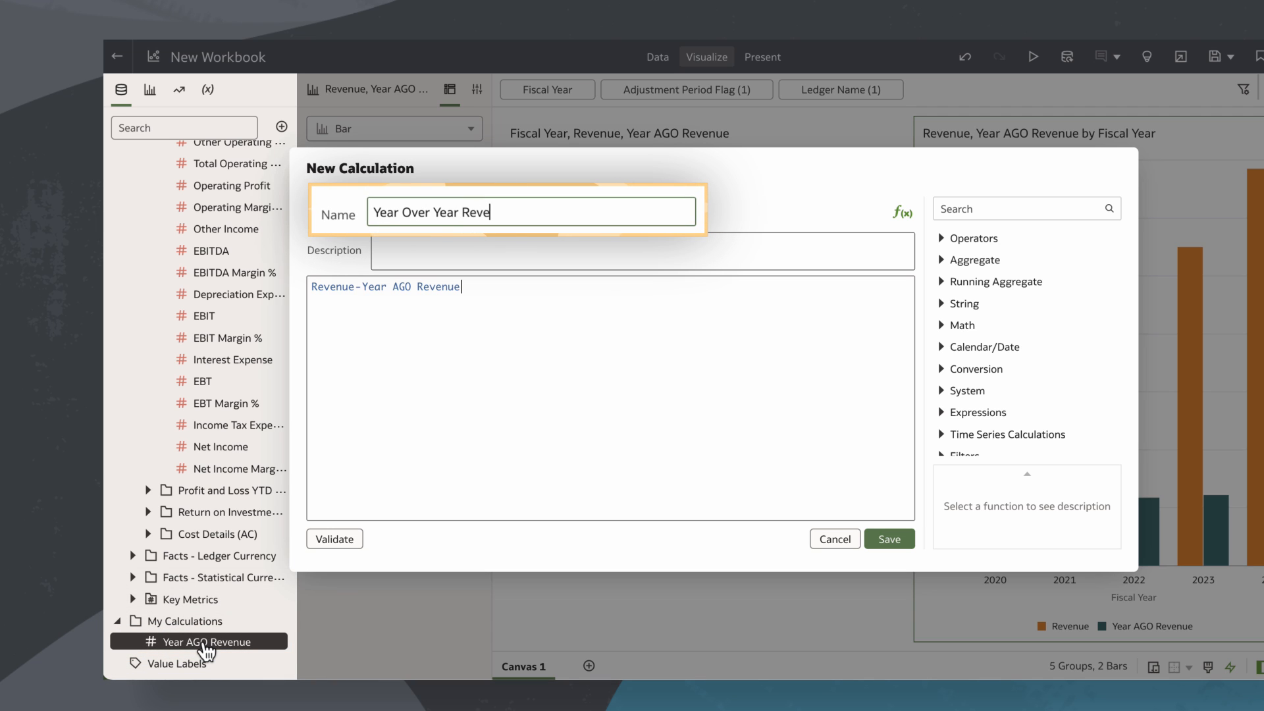
text(nue)
click(335, 539)
click(889, 539)
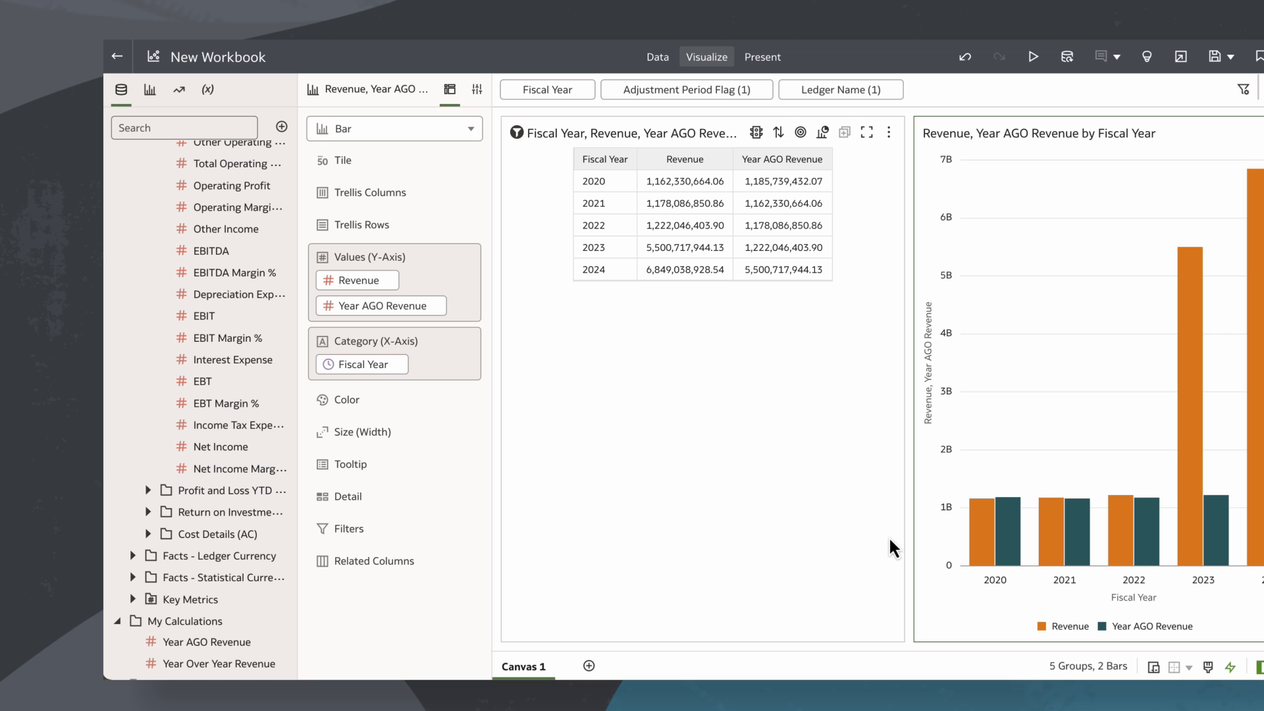
Start another calculation under My Calculations with the expression Year Over Year Revenue/Year AGO Revenue
right_click(217, 621)
click(263, 537)
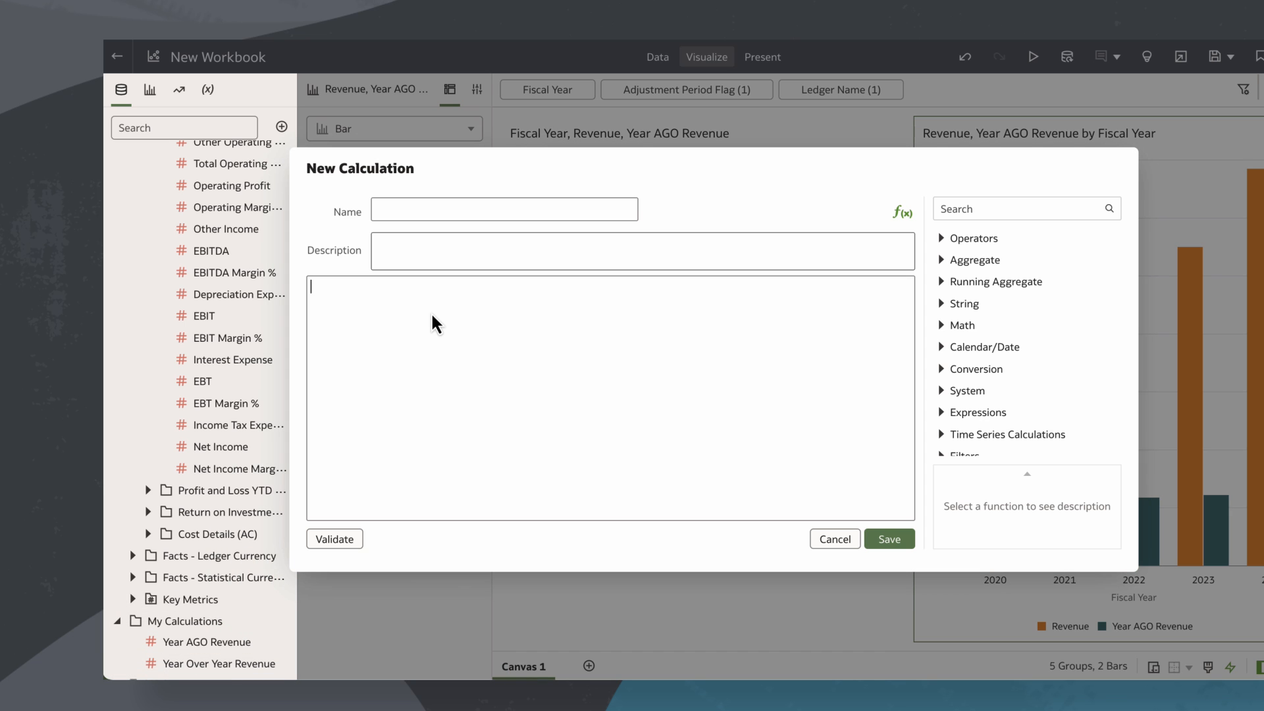
double_click(256, 669)
text(/)
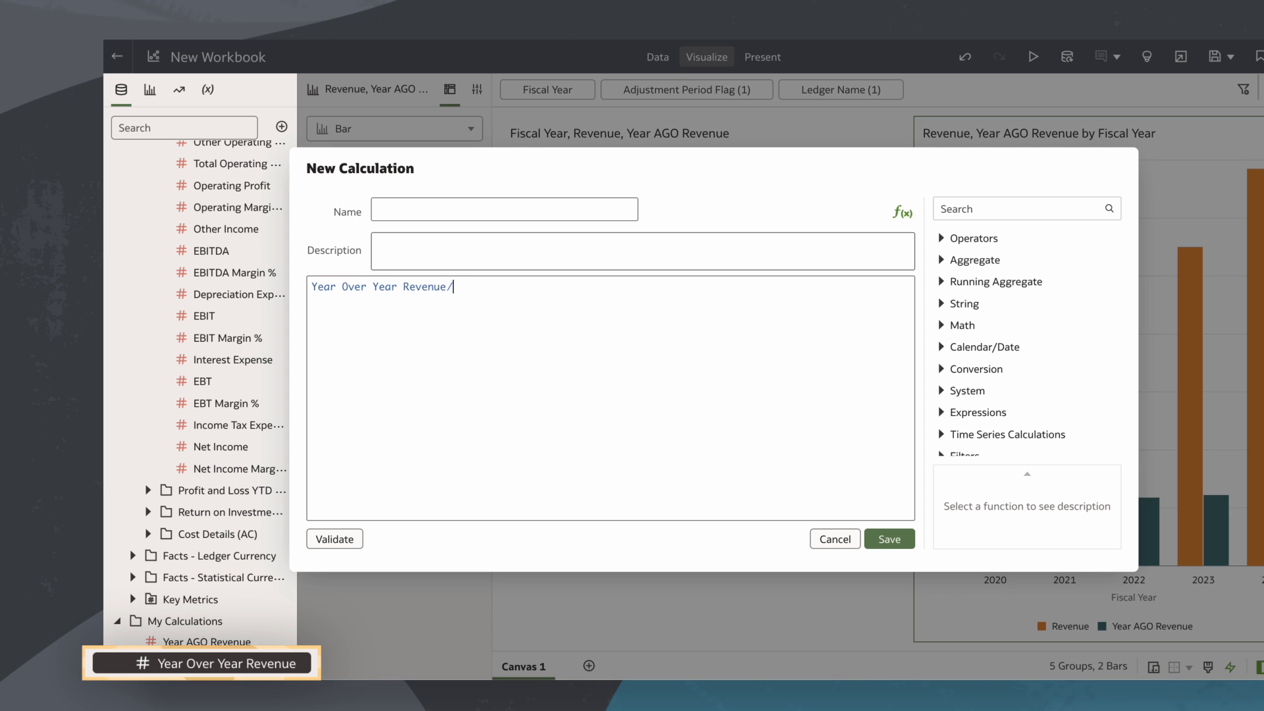
double_click(239, 647)
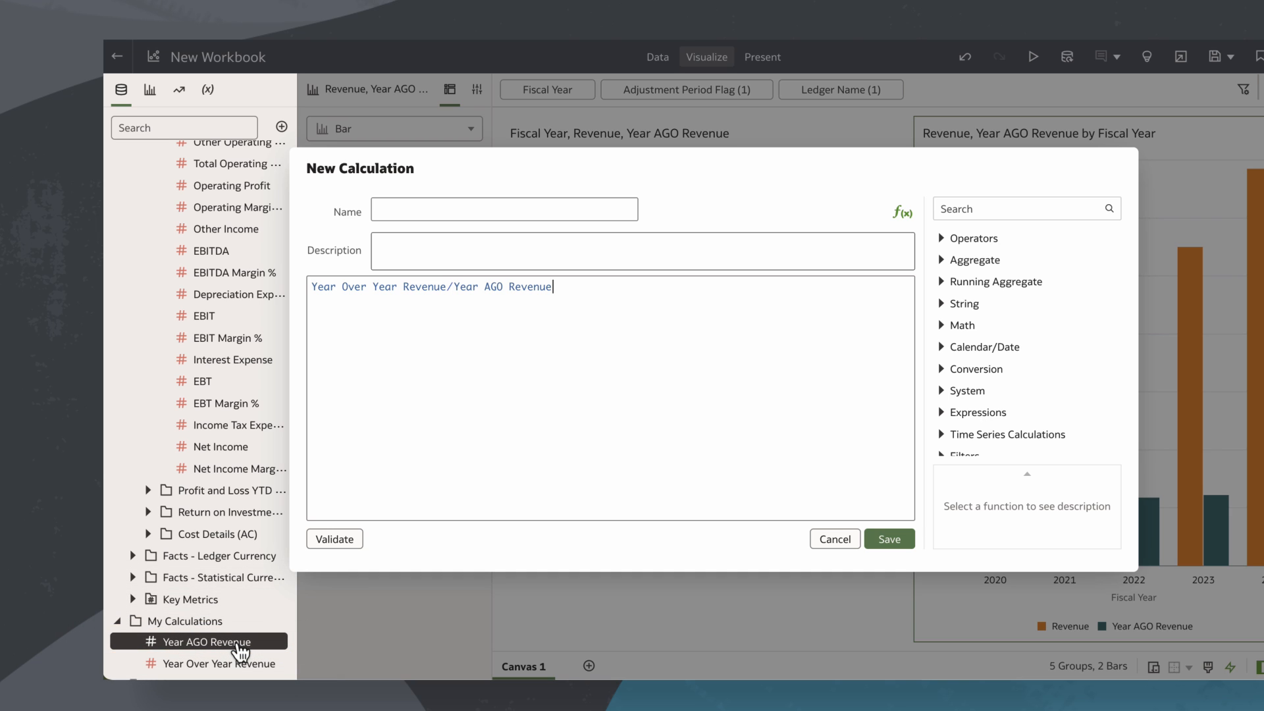
Name the calculation "Year Over Year Revenue %", validate it and save it
text(Year Over Year Revenue %)
click(333, 539)
click(888, 539)
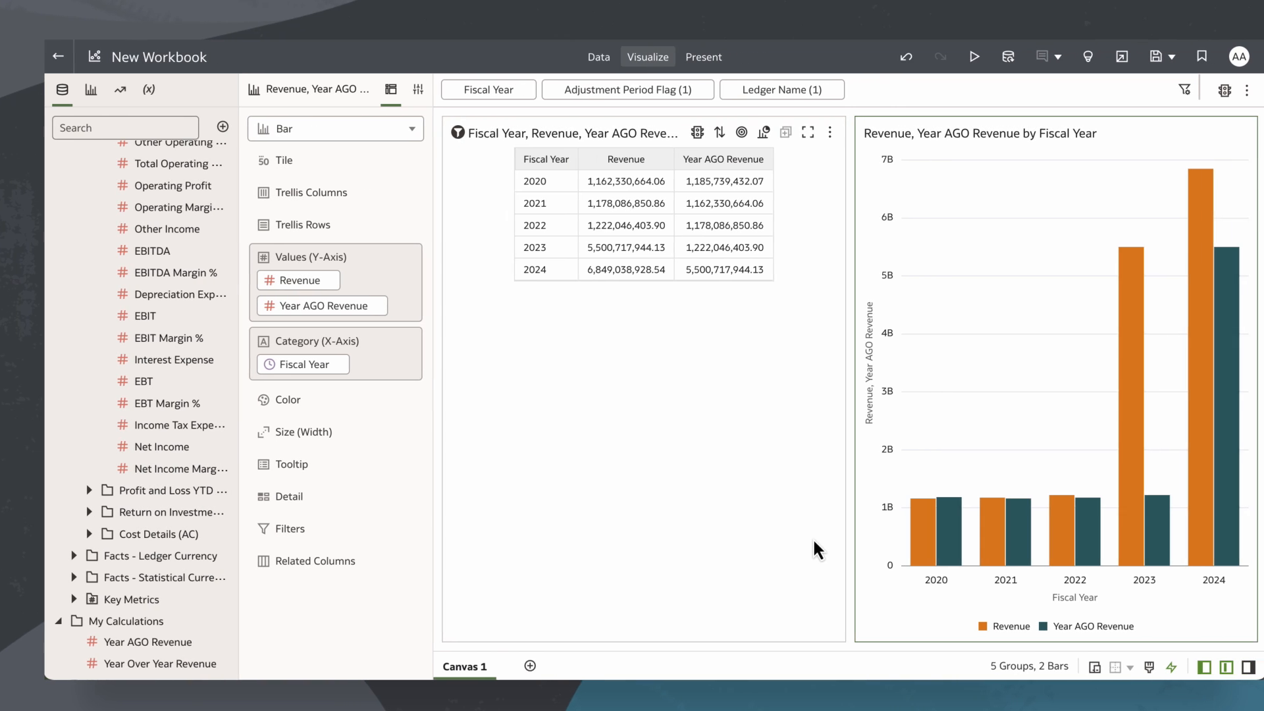
Add the Year Over Year Revenue and Year Over Year Revenue % calculations together to the table's rows after Year AGO Revenue
click(158, 622)
ctrl+click(158, 641)
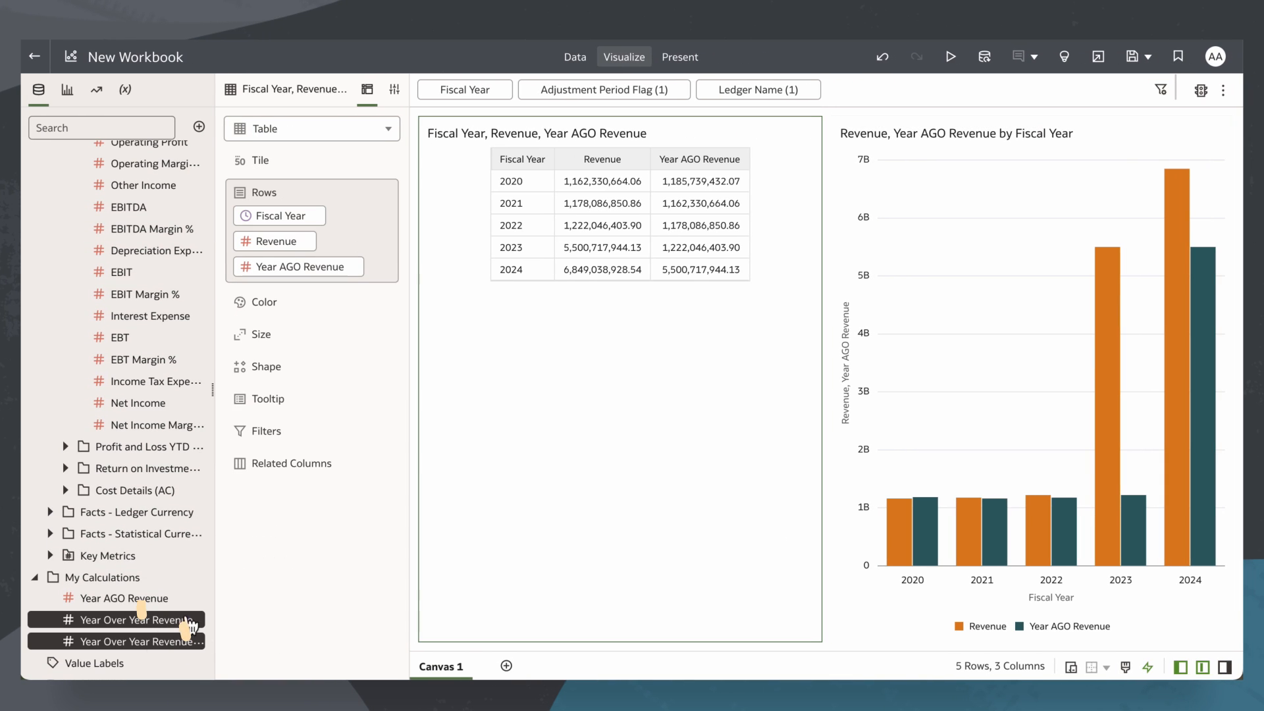
drag(158, 641, 331, 283)
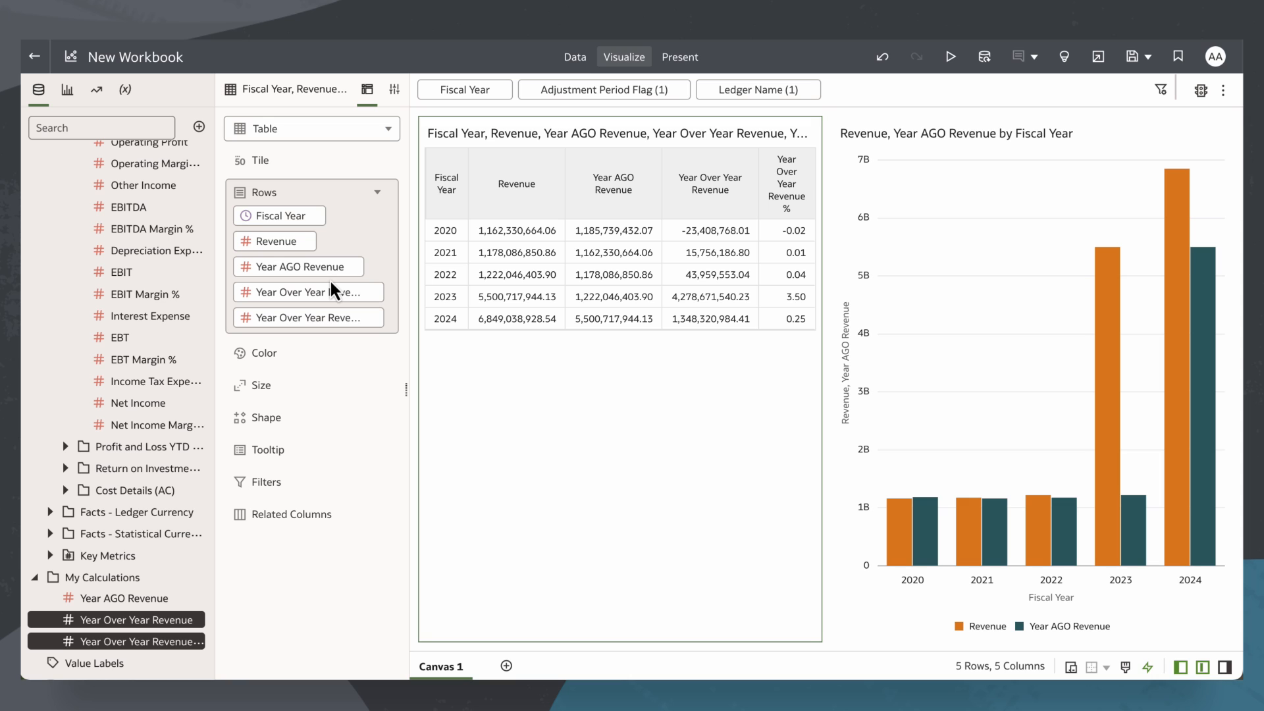
Set the number format of the table's Year Over Year Revenue % column to Percent
click(393, 93)
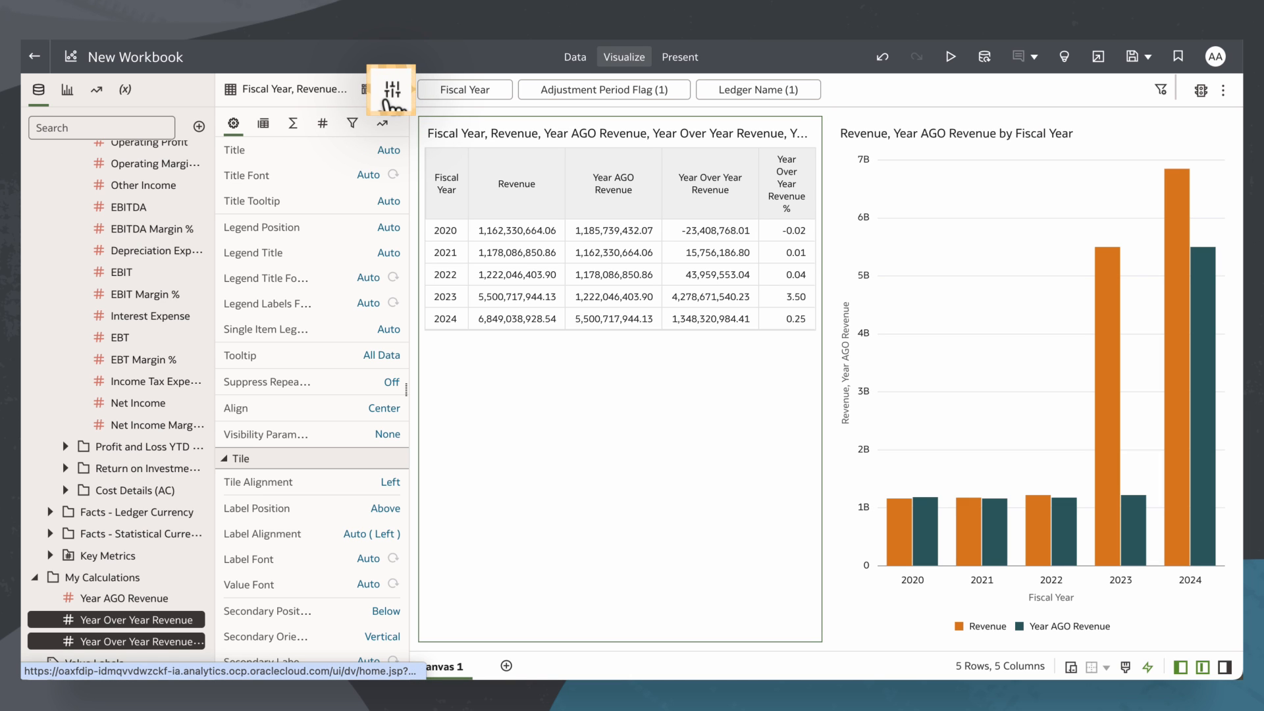
click(322, 124)
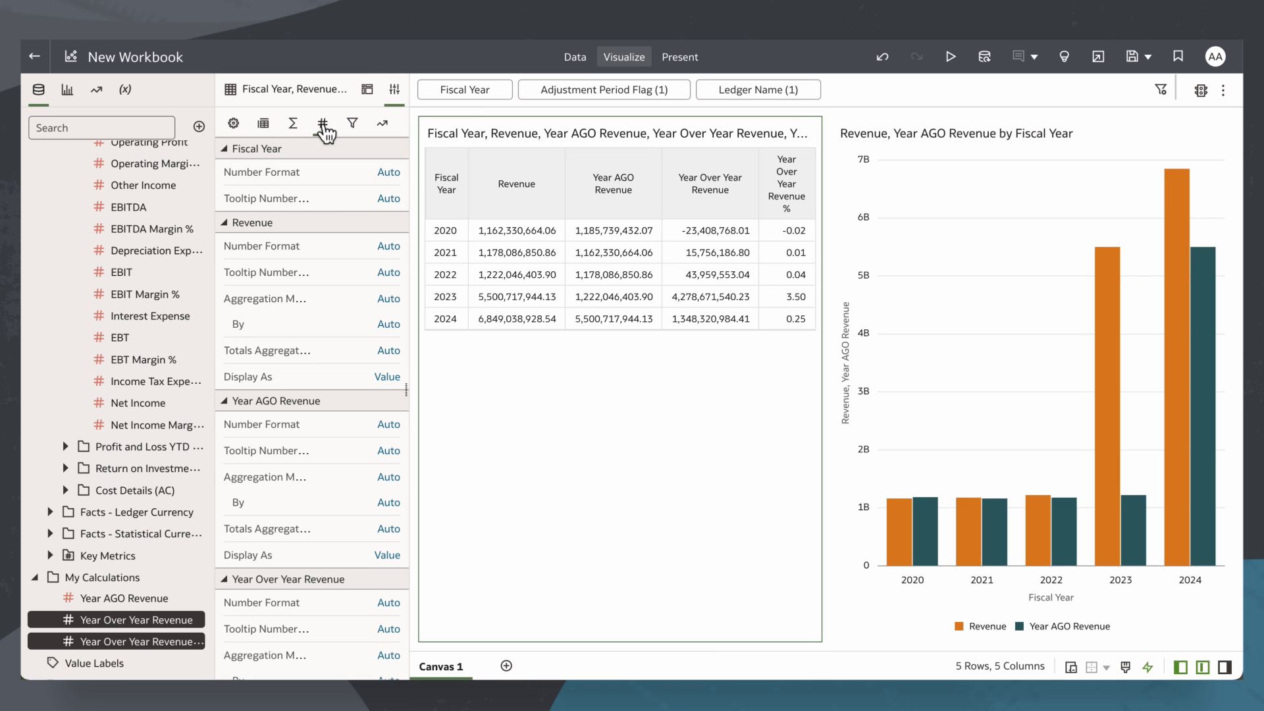
scroll(307, 446, down, 4)
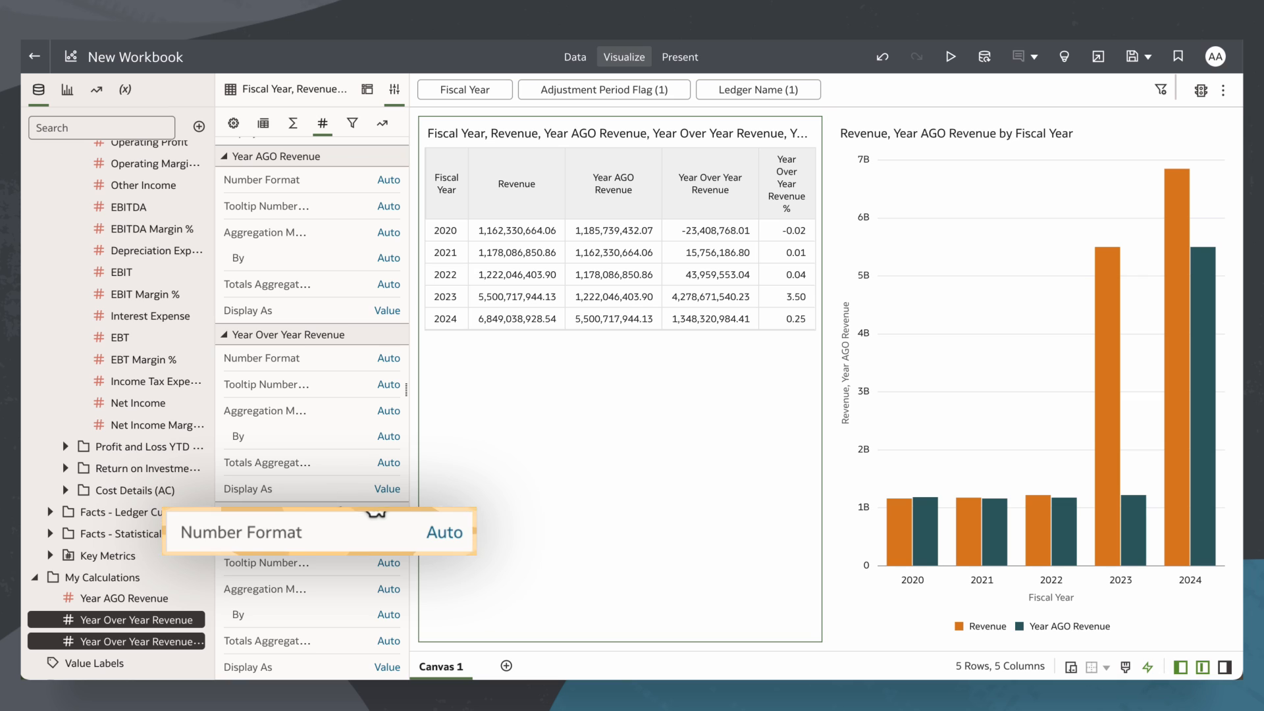
click(381, 541)
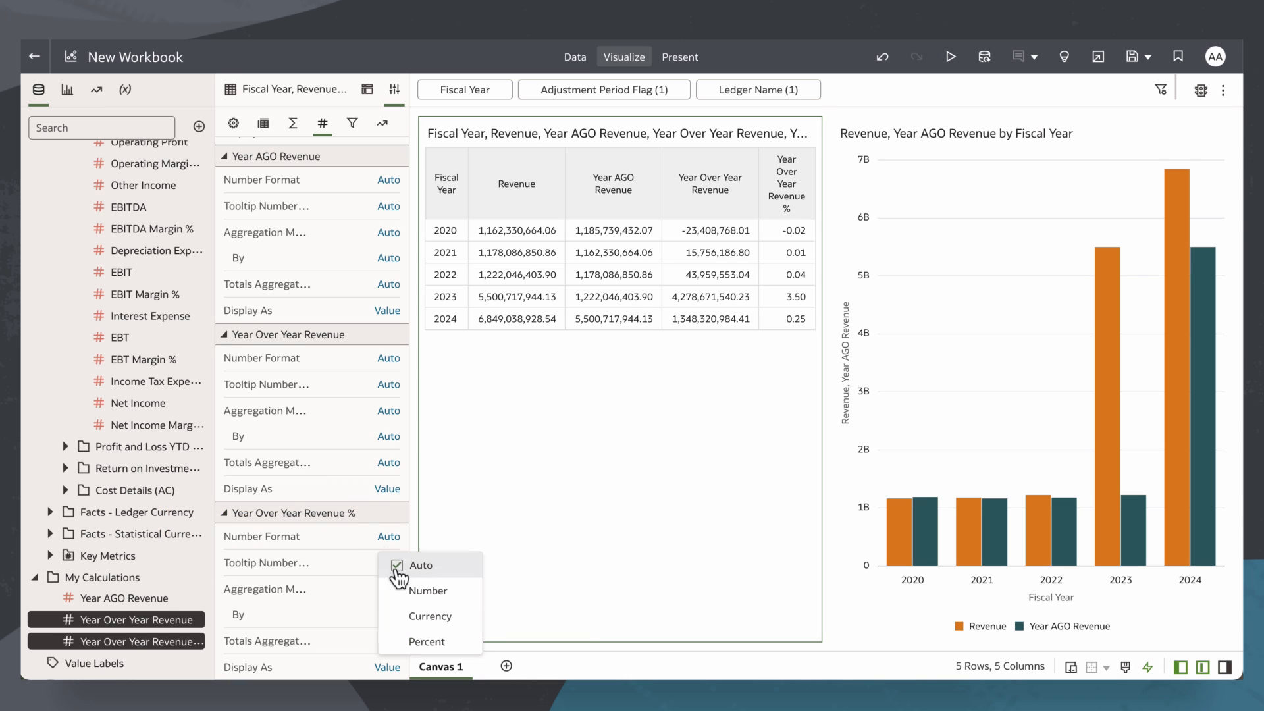
click(408, 642)
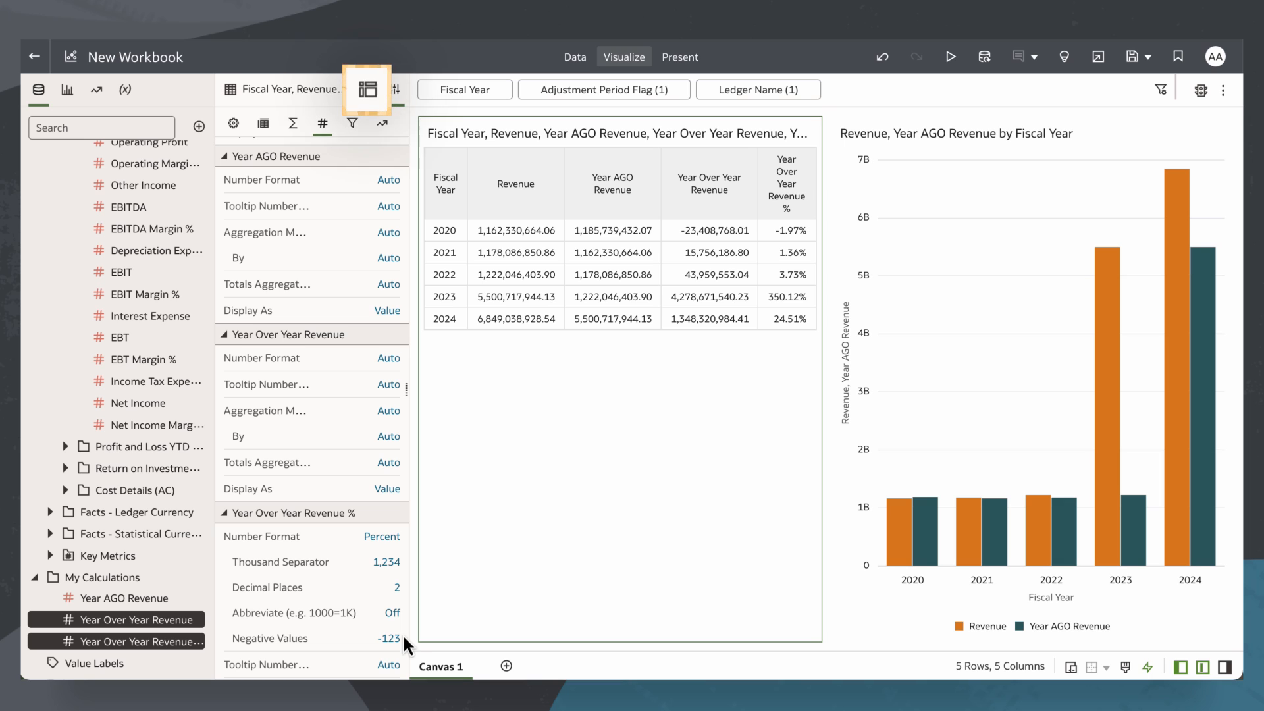
Replace Fiscal Year in the table's rows with Fiscal Year from the Fiscal Calendar hierarchy and expand 2023 into its quarters
click(366, 93)
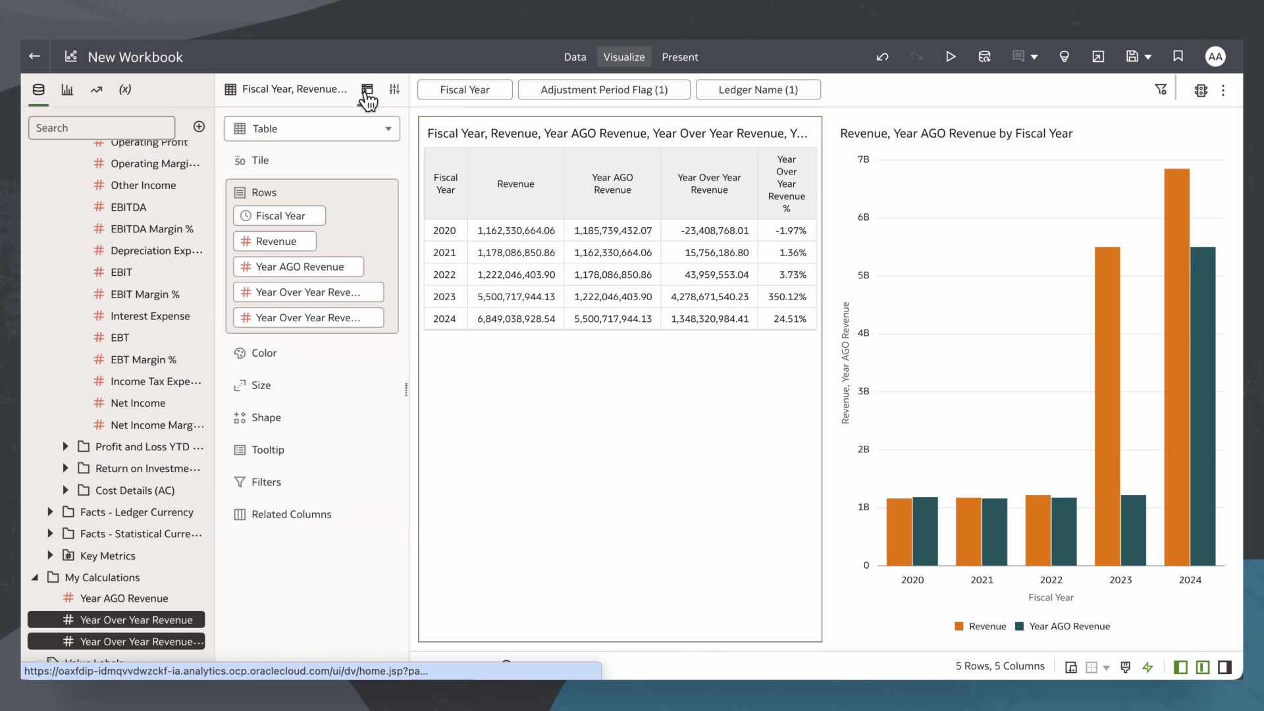
scroll(79, 230, up, 15)
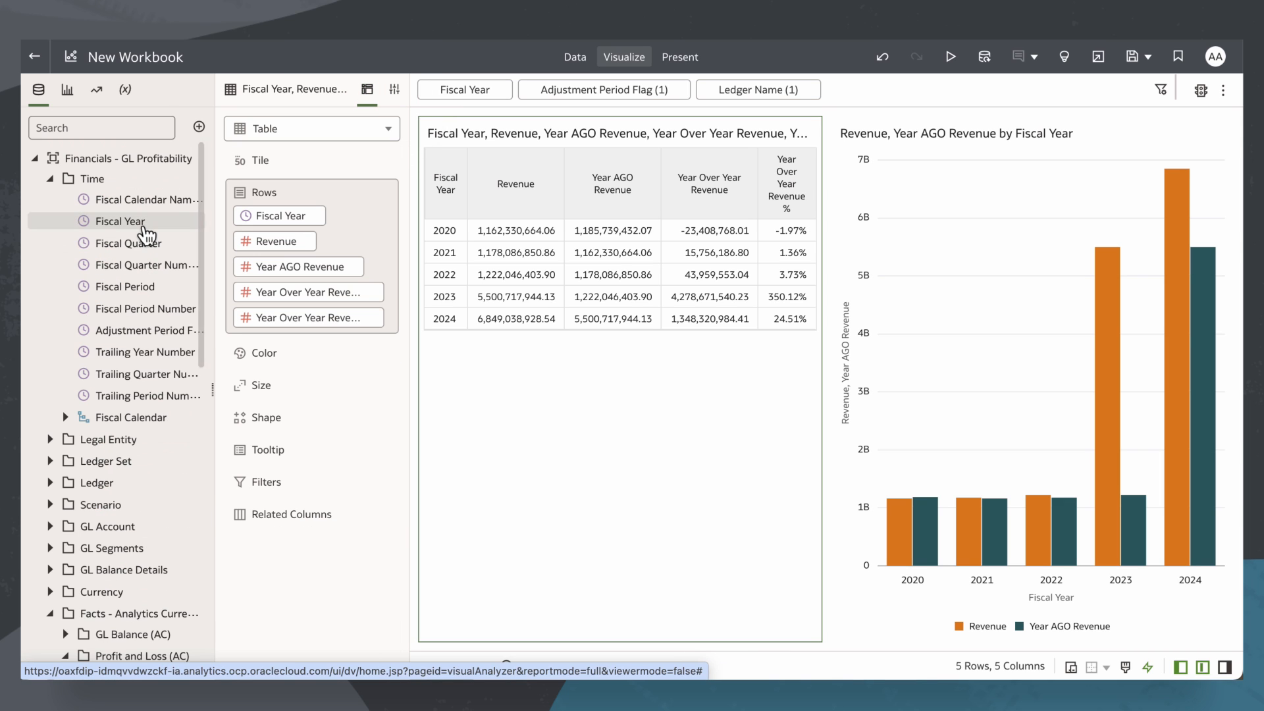
click(66, 417)
drag(110, 455, 271, 218)
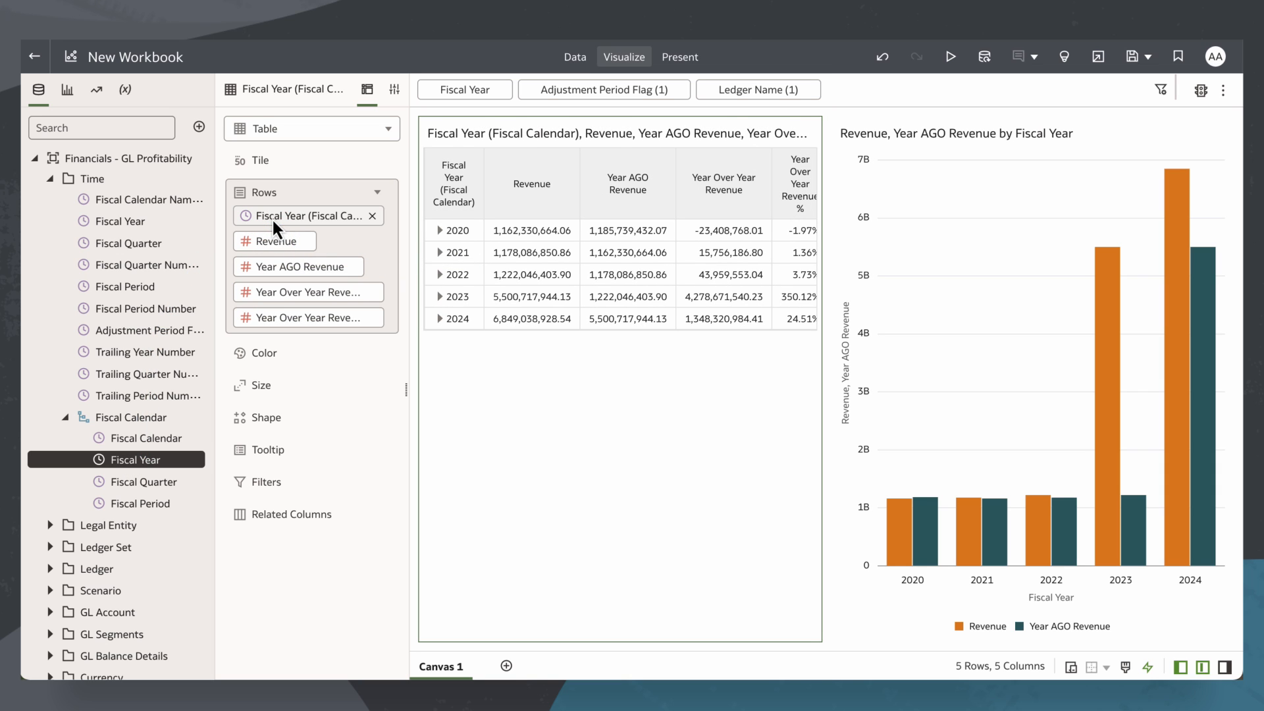
click(440, 297)
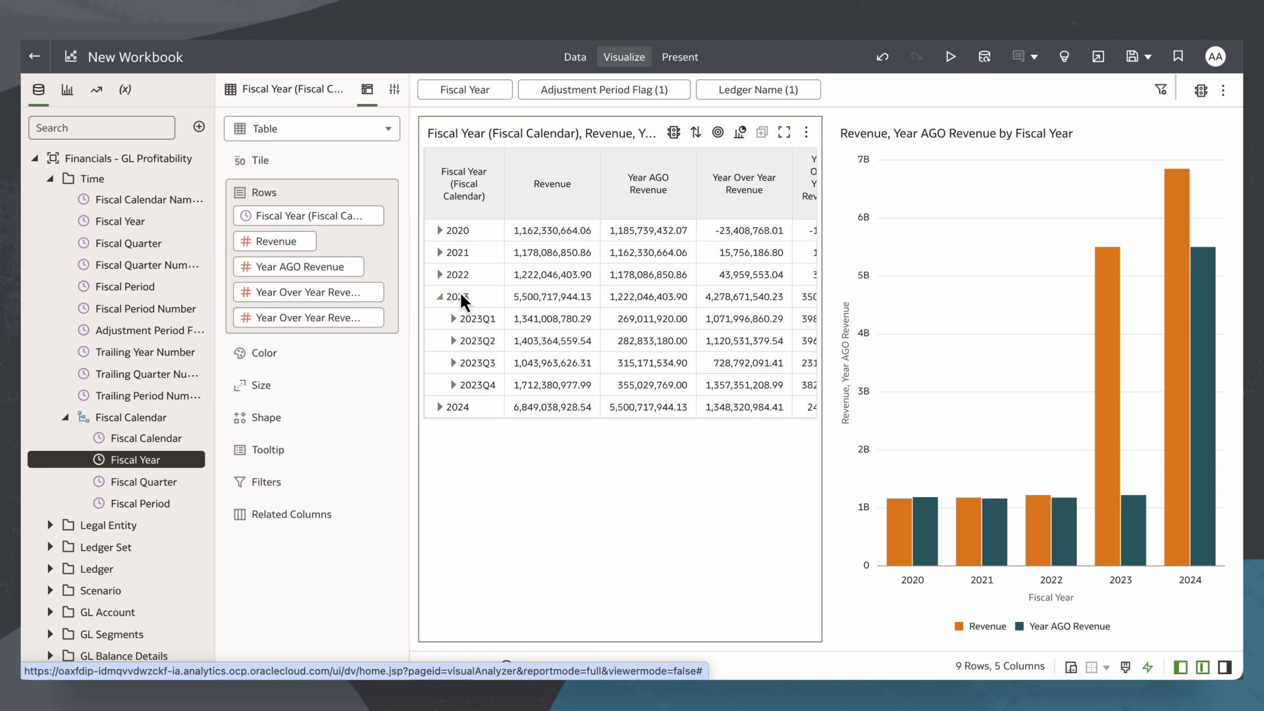
Move the bar chart below the table so that both visualizations span the canvas width
drag(856, 133, 765, 538)
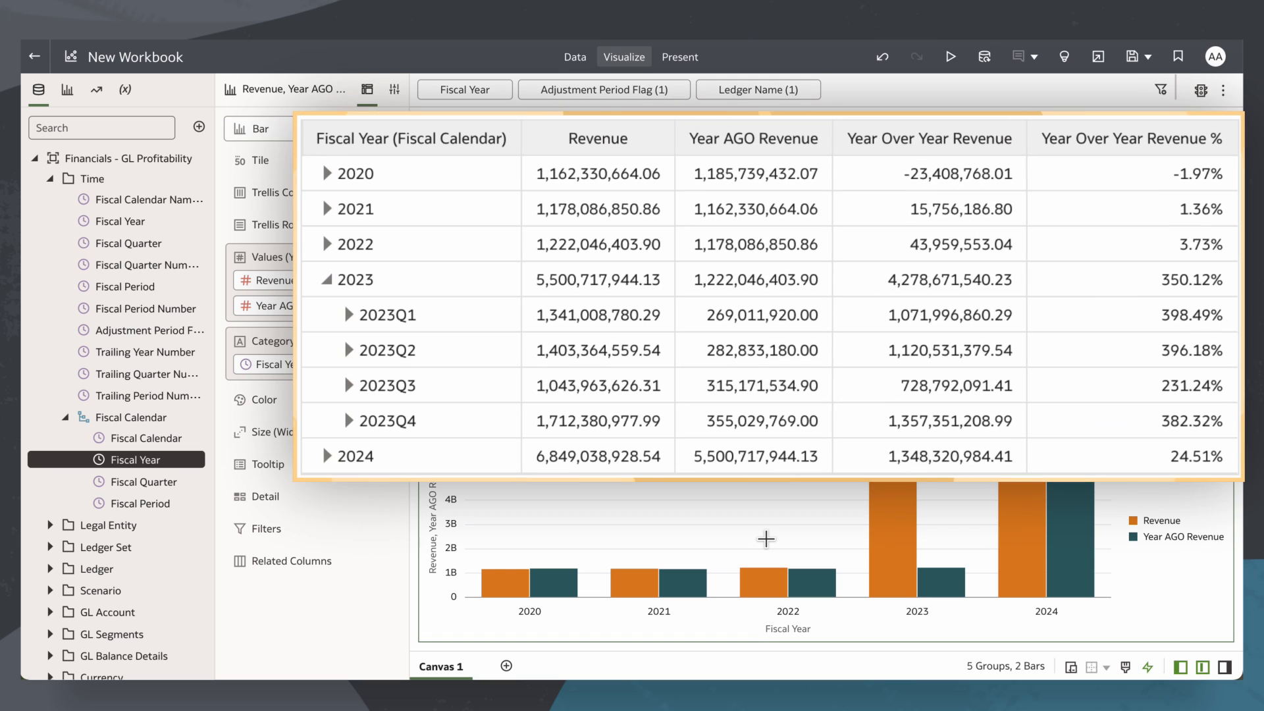